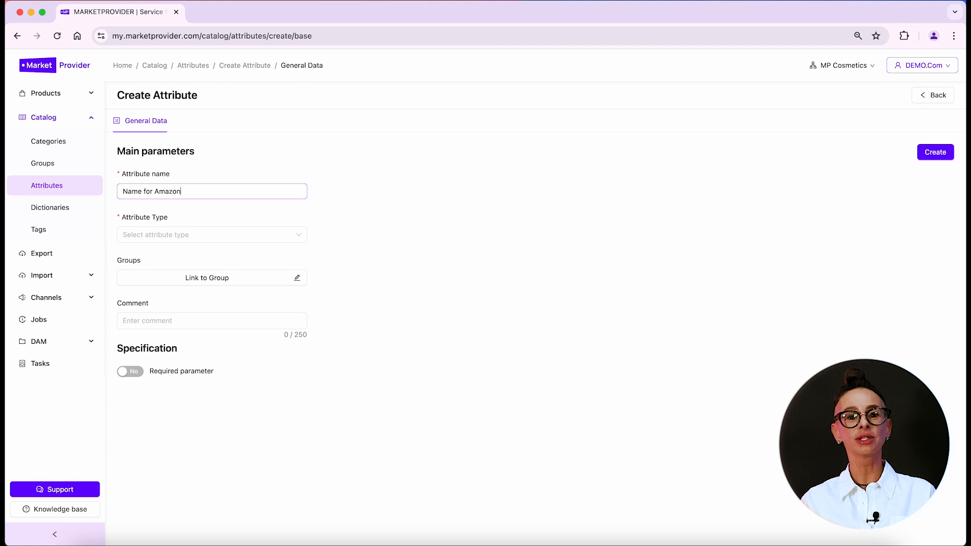
# Create 'Name for Amazon' as a Text field in the Amazon group, limited to 150 characters
pyautogui.click(173, 235)
pyautogui.click(162, 274)
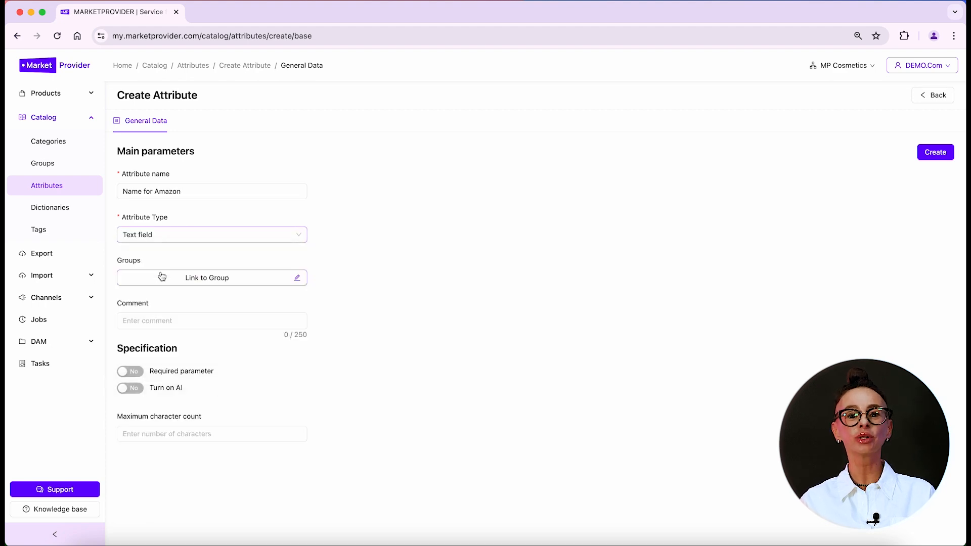
pyautogui.click(237, 279)
pyautogui.click(128, 226)
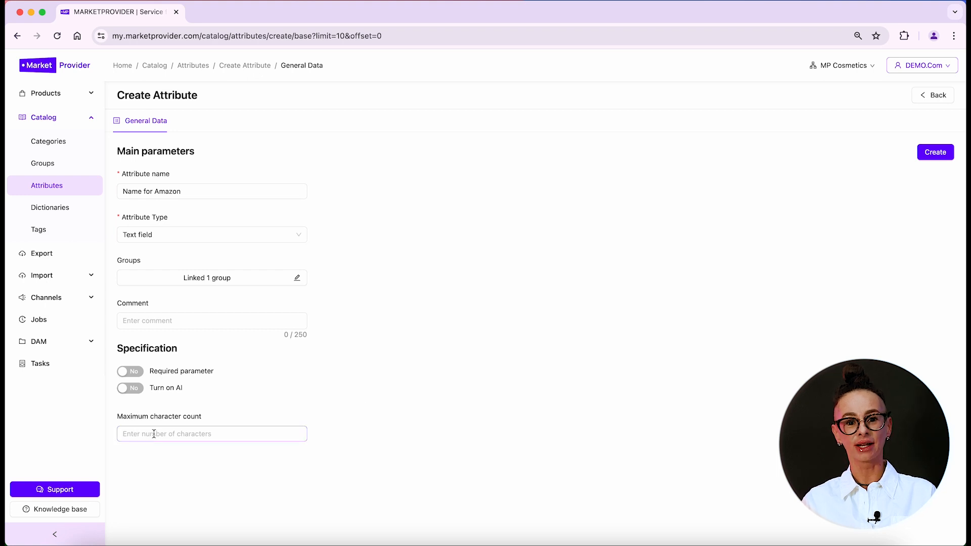
pyautogui.write('150')
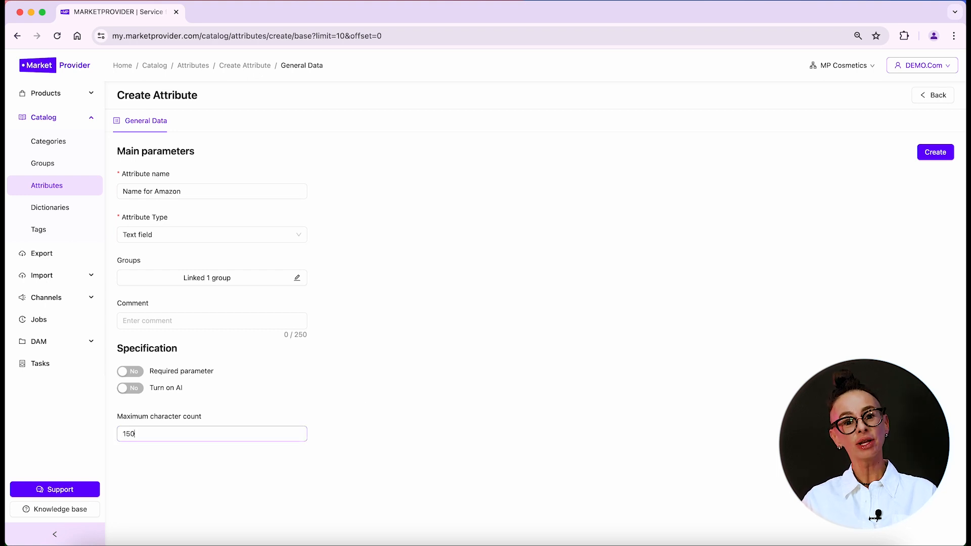
pyautogui.click(944, 151)
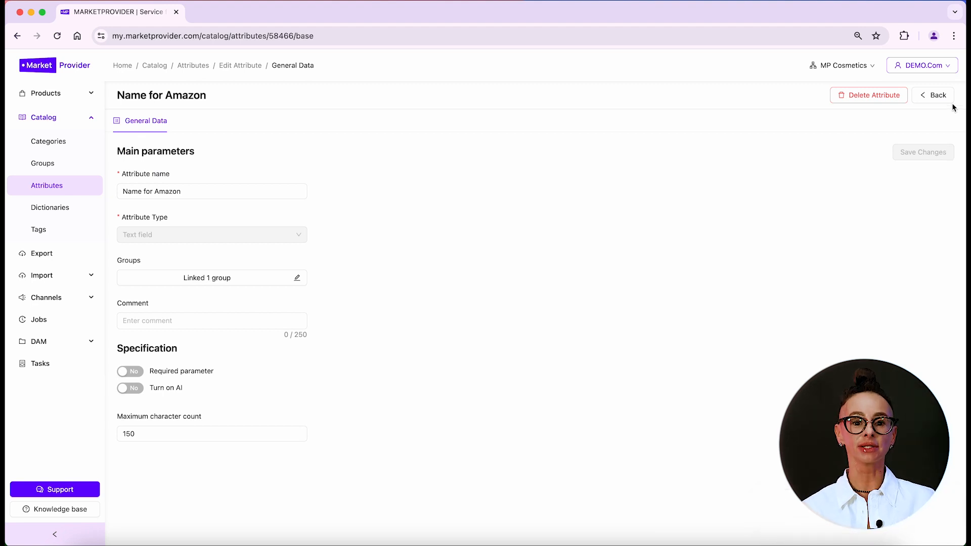
pyautogui.click(939, 96)
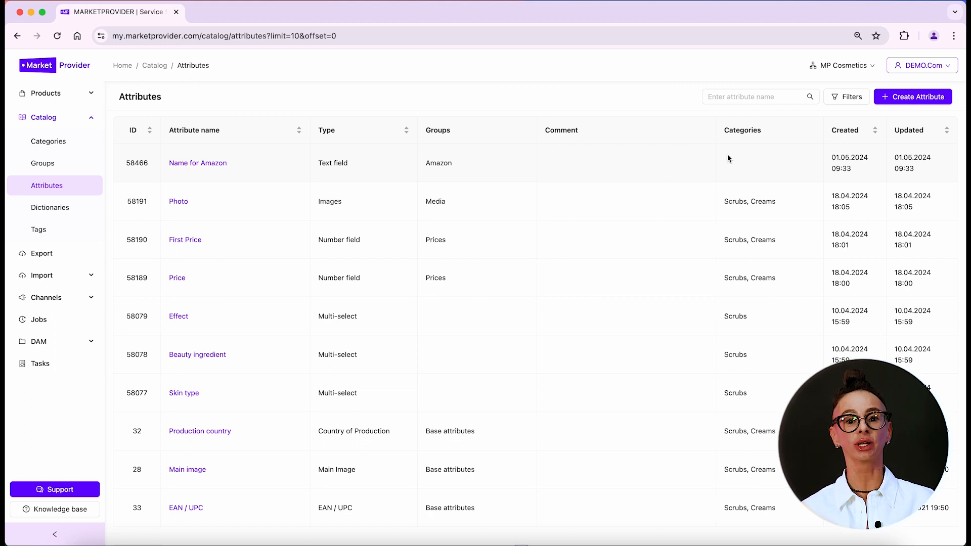
# Define a new Identifier attribute named 'Item ID' with a 15-character maximum
pyautogui.click(917, 97)
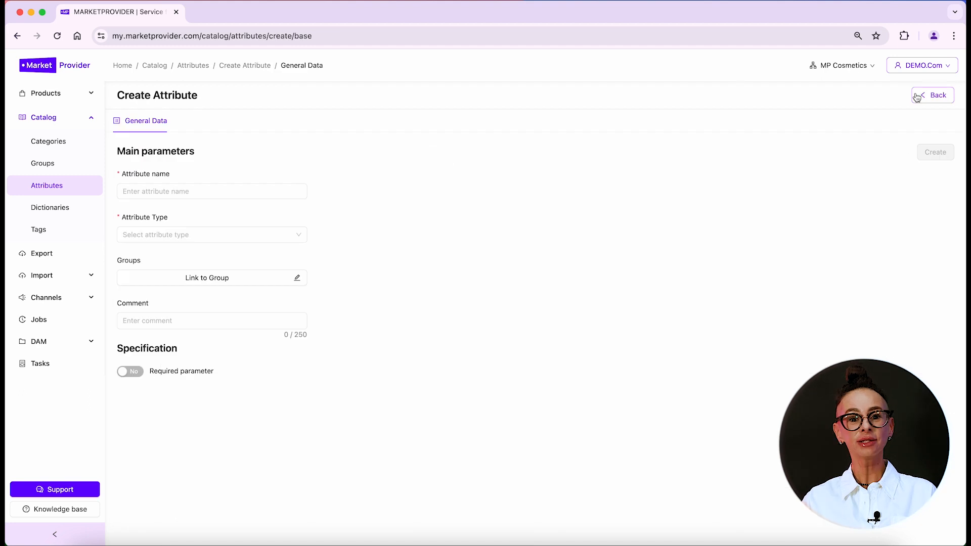
pyautogui.click(291, 192)
pyautogui.write('Item ID')
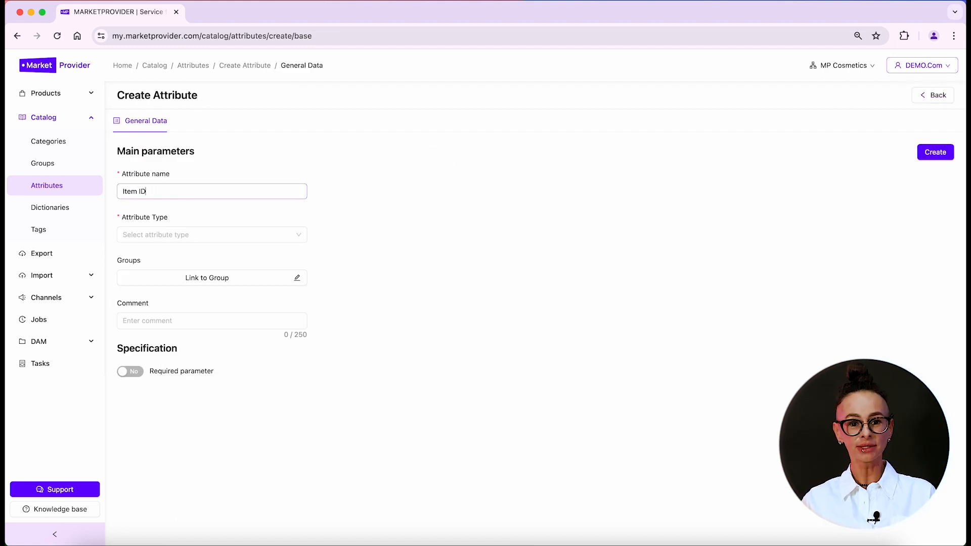
pyautogui.click(183, 237)
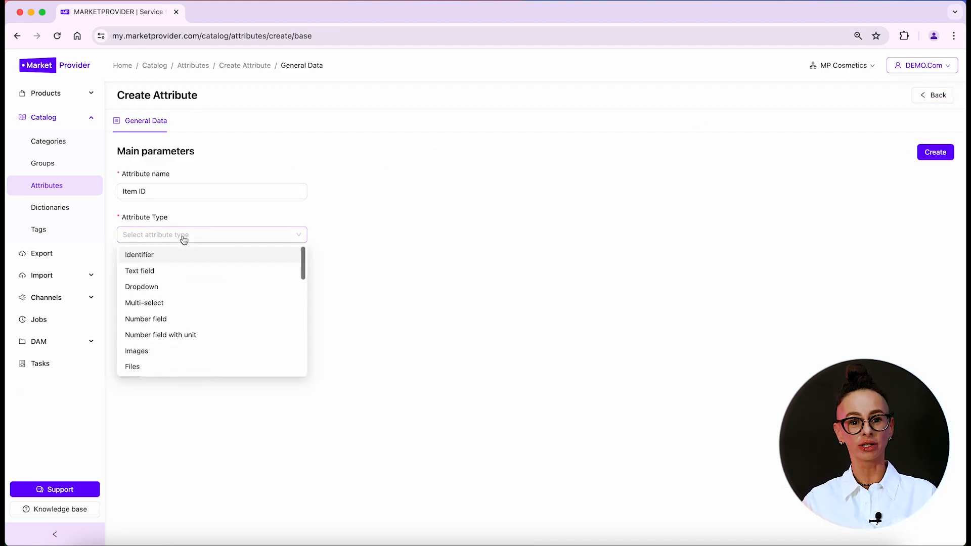
pyautogui.click(158, 255)
pyautogui.click(473, 230)
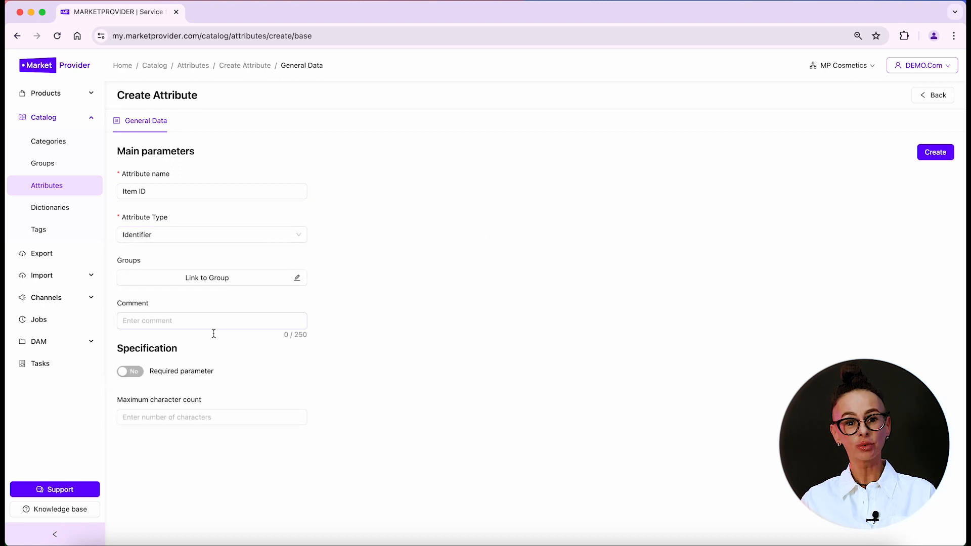
pyautogui.click(167, 415)
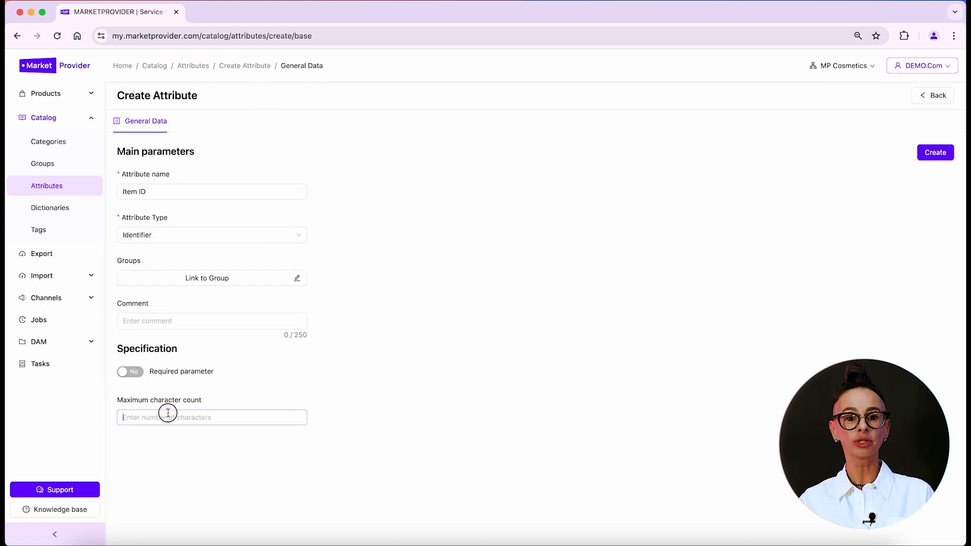
pyautogui.write('1')
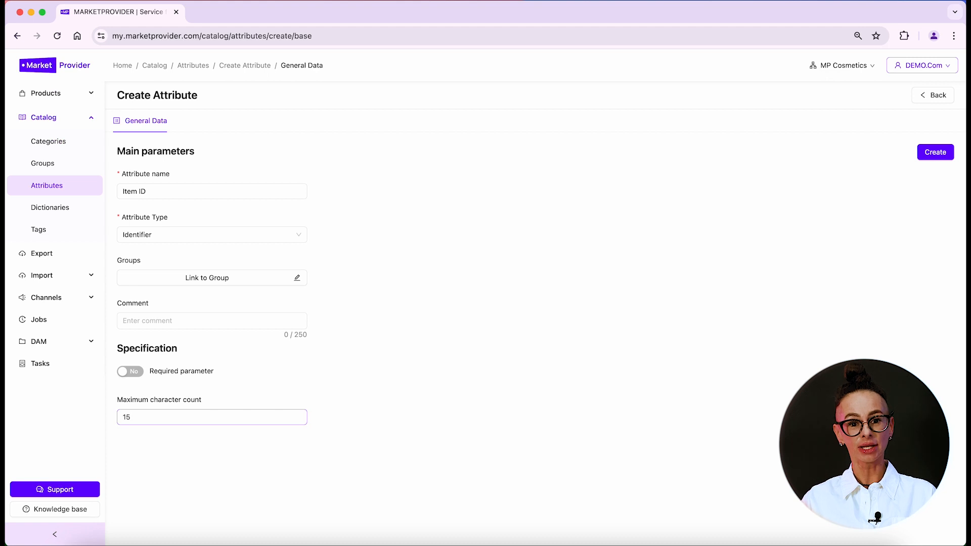
pyautogui.write('5')
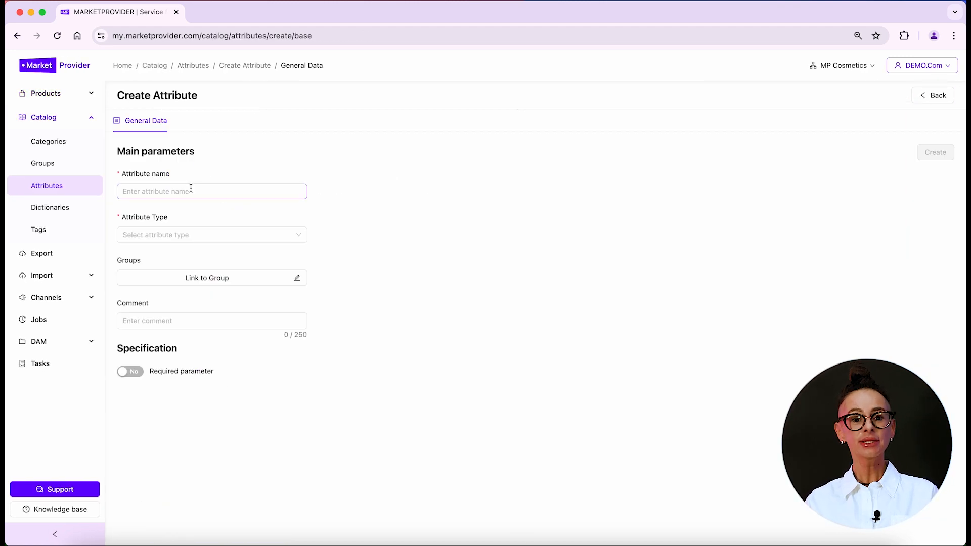
pyautogui.click(162, 235)
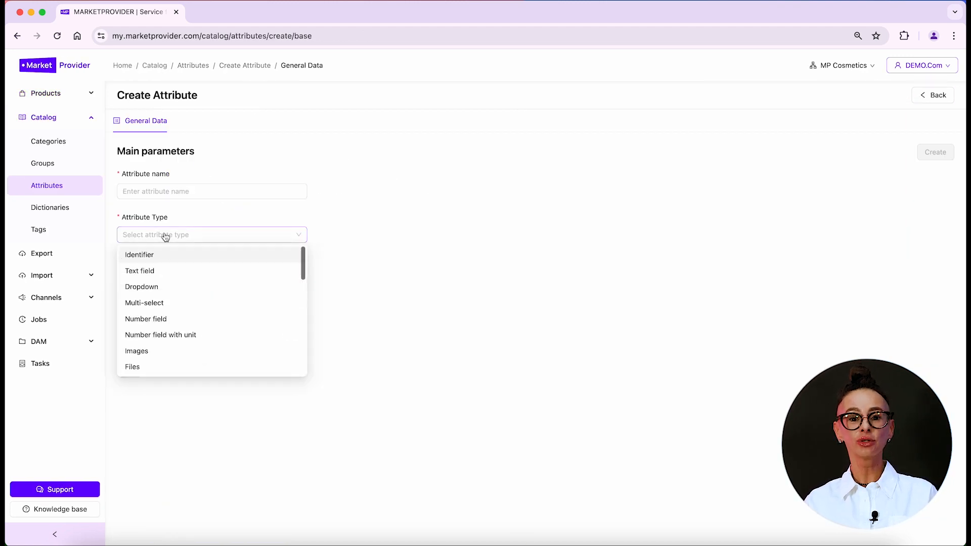
# Create the Description Text field with comment 'SEO-optimization', AI on and a 2000-character maximum
pyautogui.click(147, 268)
pyautogui.click(191, 191)
pyautogui.write('Description')
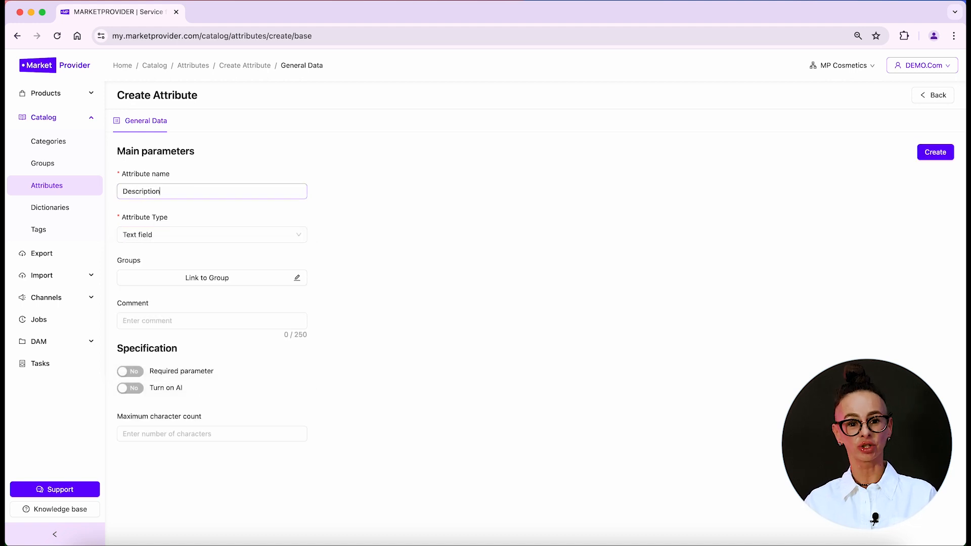
pyautogui.click(234, 309)
pyautogui.write('SEO-optimization')
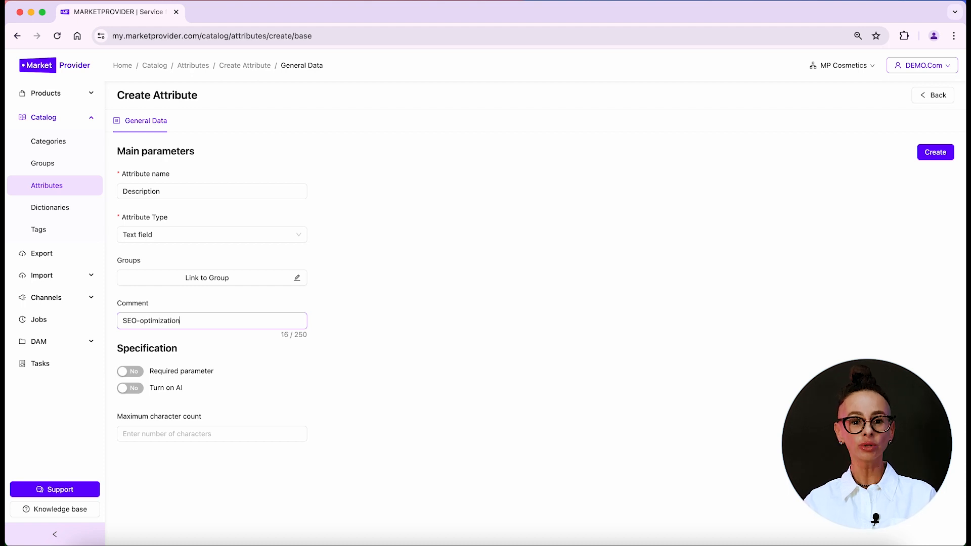
pyautogui.click(131, 388)
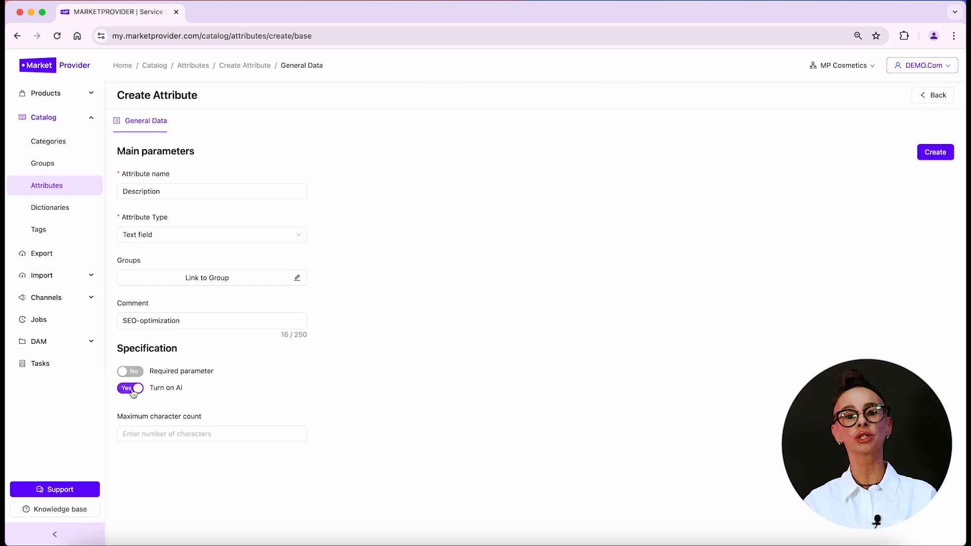
pyautogui.click(181, 428)
pyautogui.write('2000')
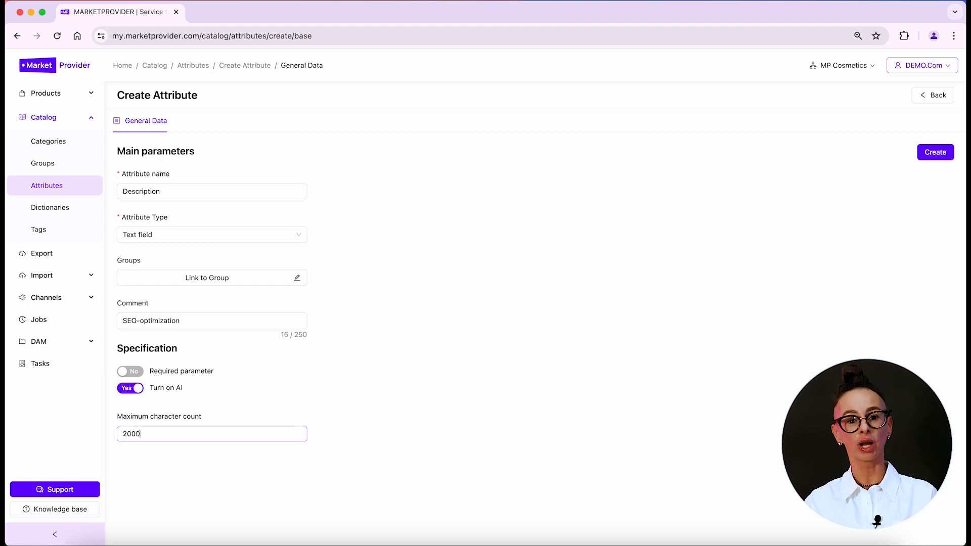
pyautogui.click(933, 154)
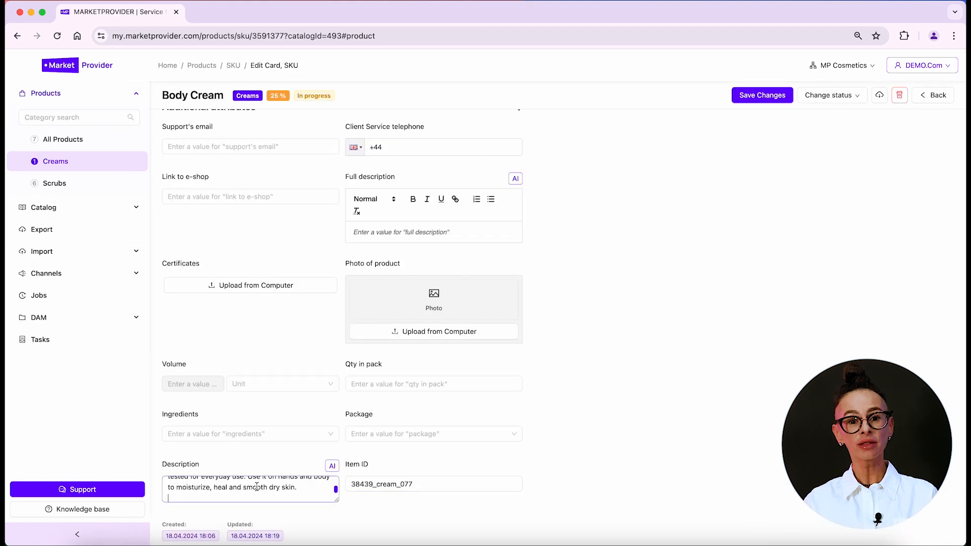
# Paste extra text into Body Cream's description and delete the overflow from 'Use it on hands' onward
pyautogui.press('super+v')
pyautogui.scroll(10, 310, 493)
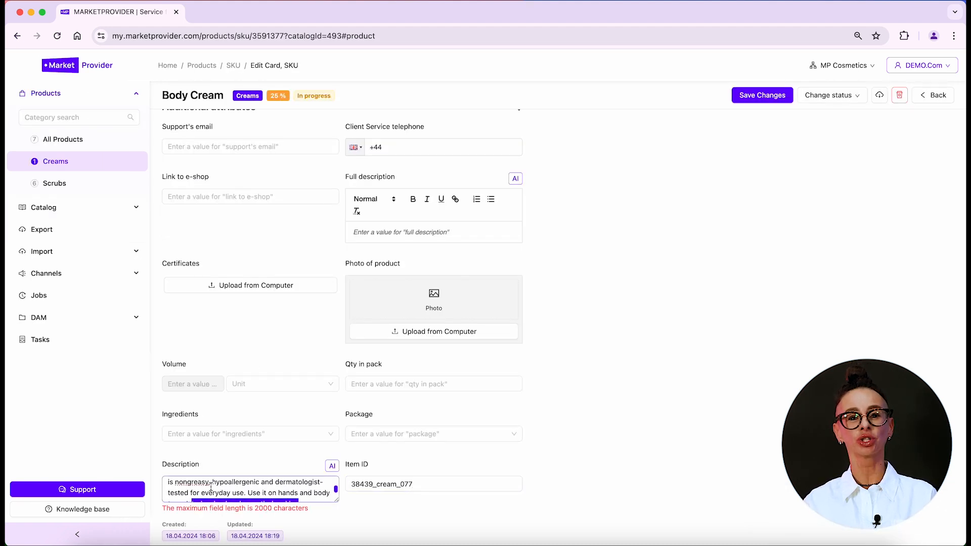
pyautogui.scroll(-6, 224, 487)
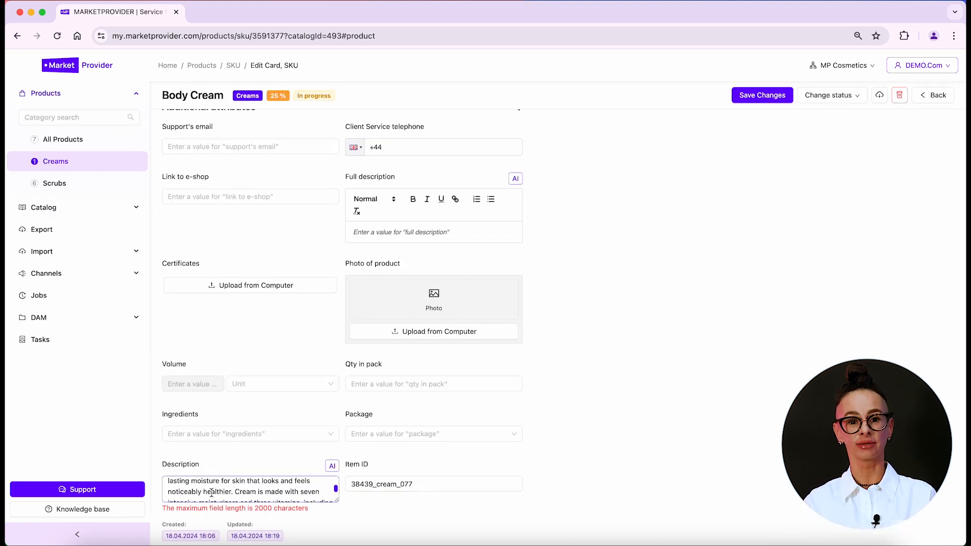
pyautogui.keyDown('shift'); pyautogui.click(248, 479); pyautogui.keyUp('shift')
pyautogui.press('BackSpace')
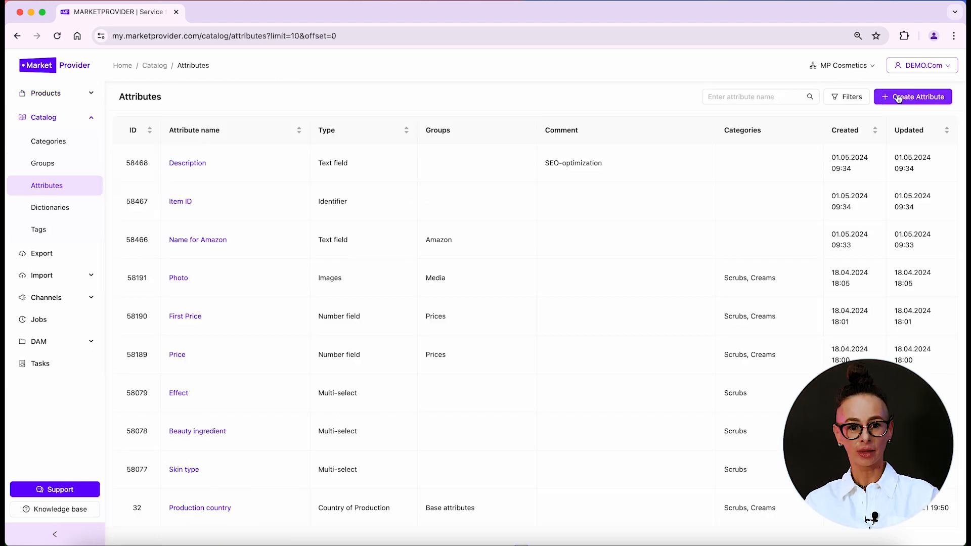
pyautogui.click(899, 96)
pyautogui.click(198, 233)
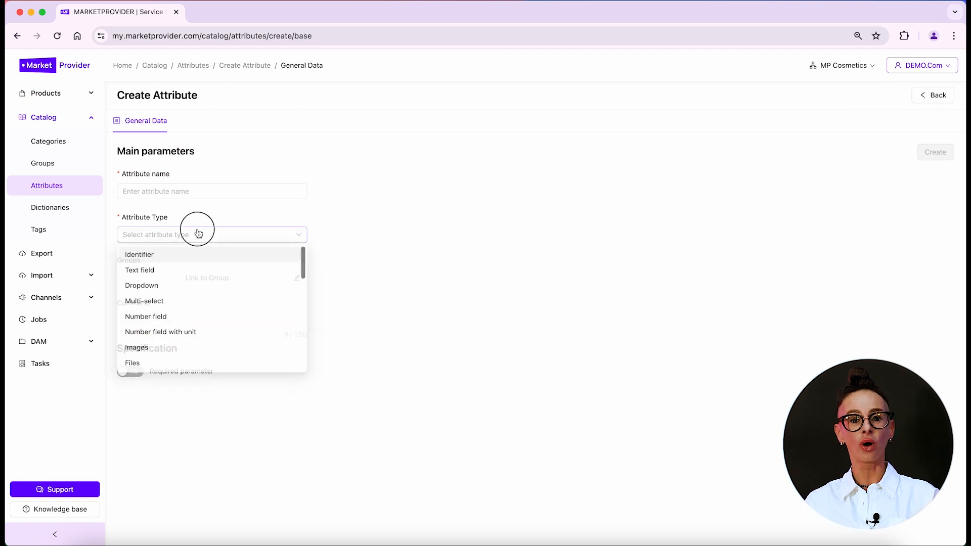
# Create 'Package' as a Dropdown on the Package Type dictionary, with new values forbidden
pyautogui.click(141, 286)
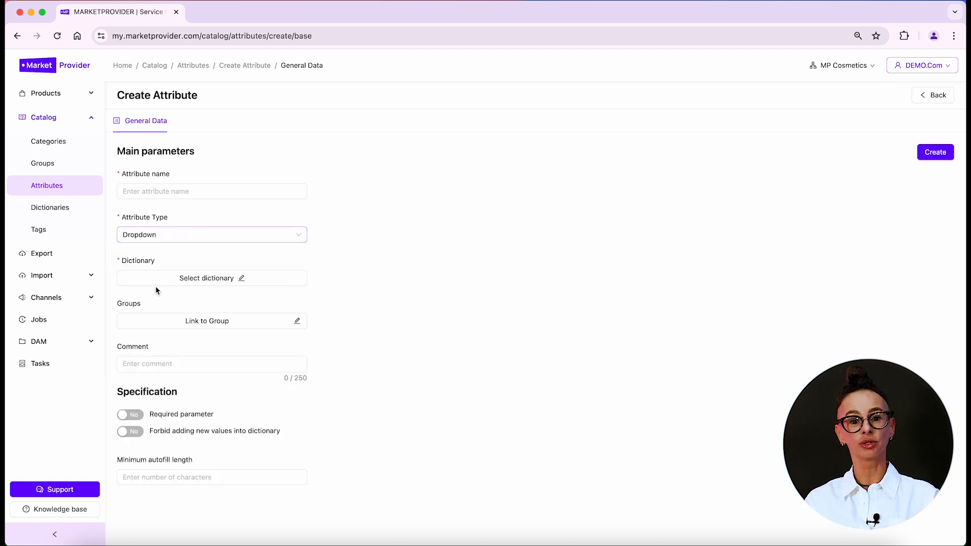
pyautogui.click(155, 279)
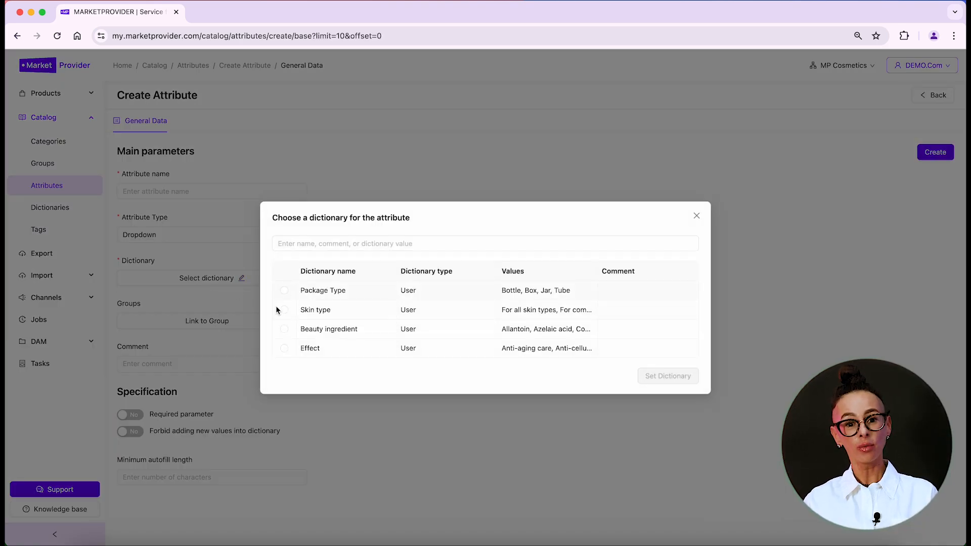
pyautogui.click(284, 290)
pyautogui.click(682, 376)
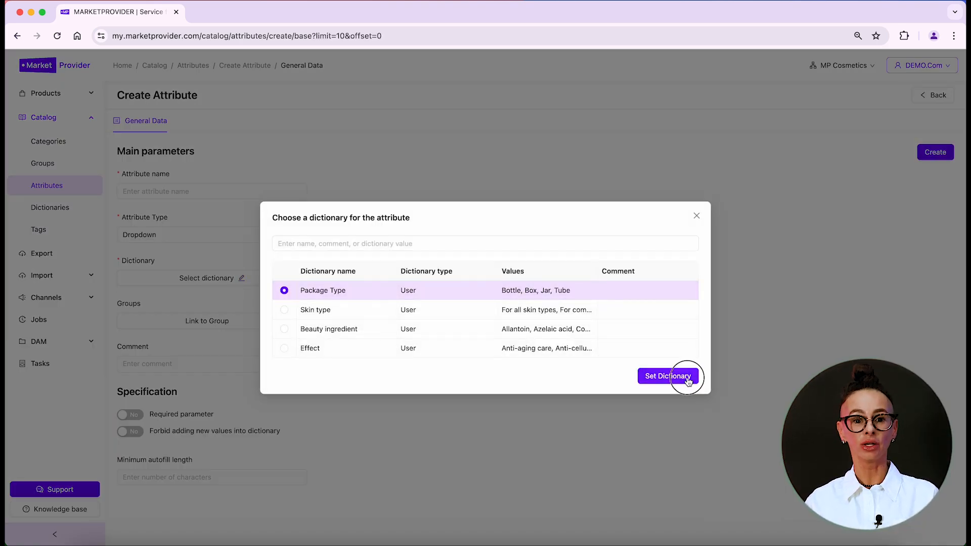
pyautogui.click(157, 193)
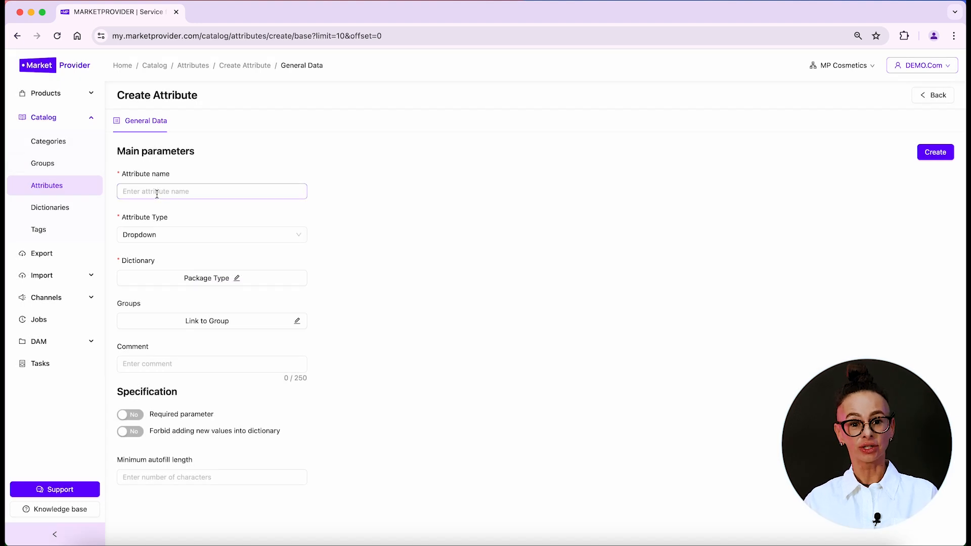
pyautogui.write('Package')
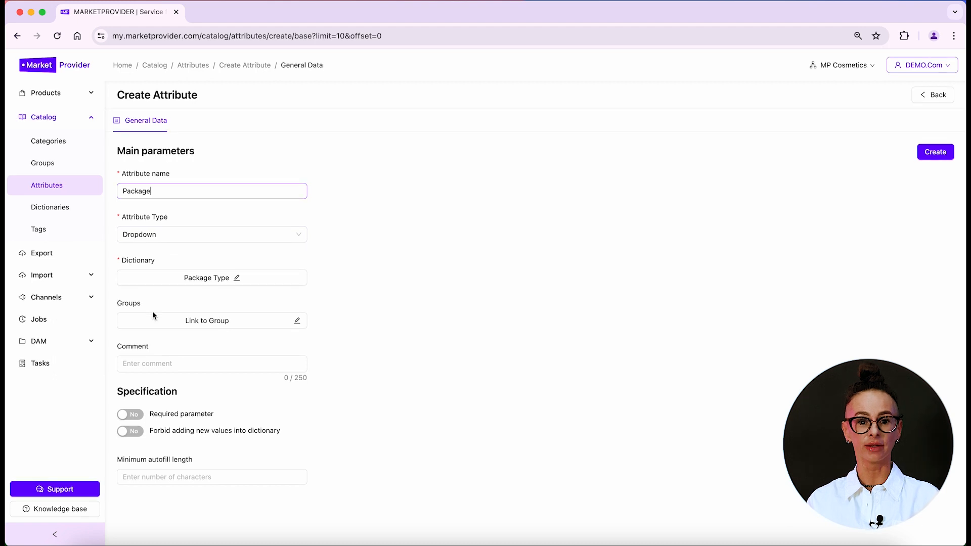
pyautogui.click(134, 435)
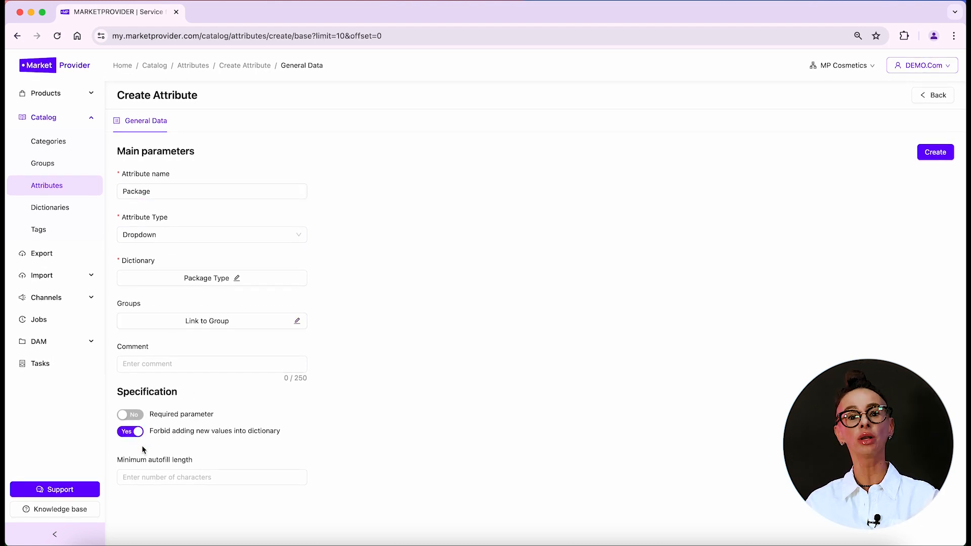
pyautogui.click(927, 154)
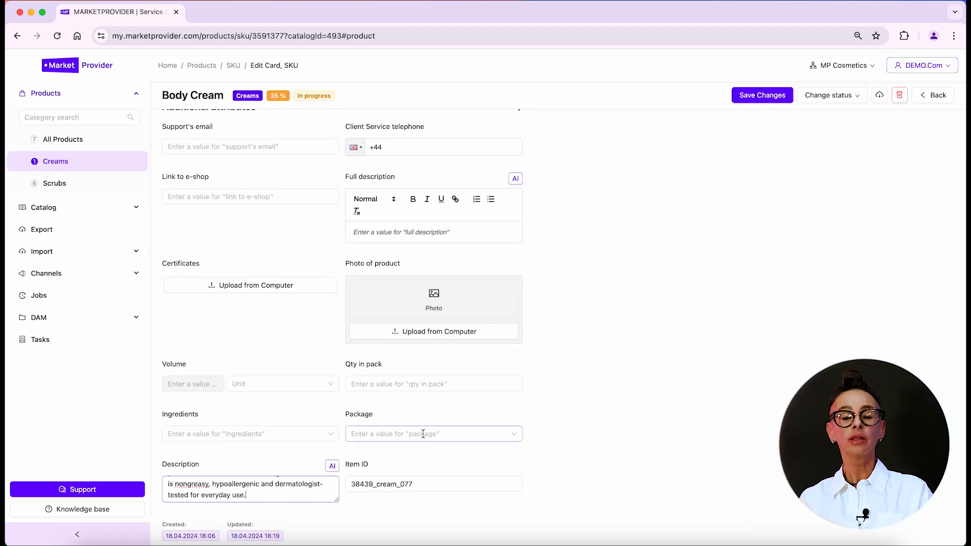
# Try Jar and then Bottle as Body Cream's Package, clear it, and settle on Box
pyautogui.click(423, 434)
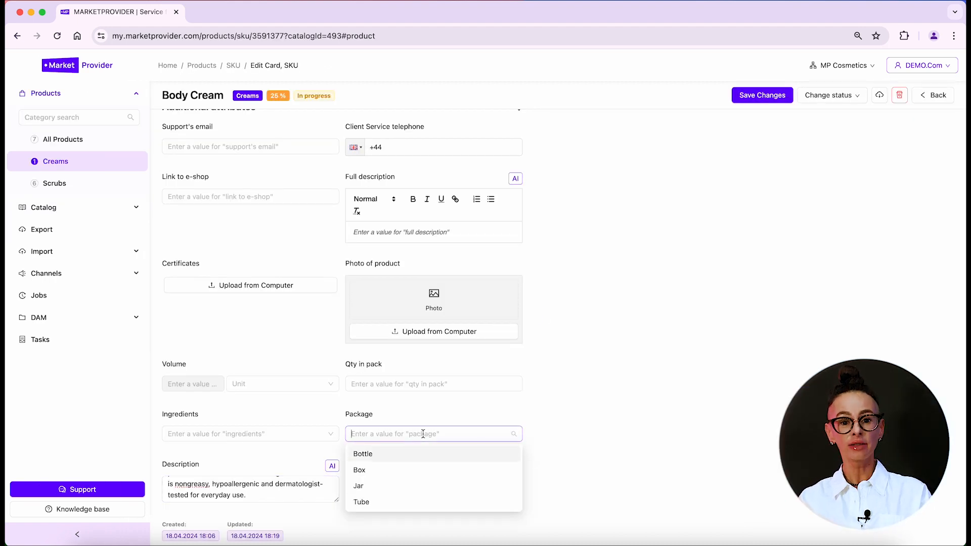
pyautogui.click(375, 489)
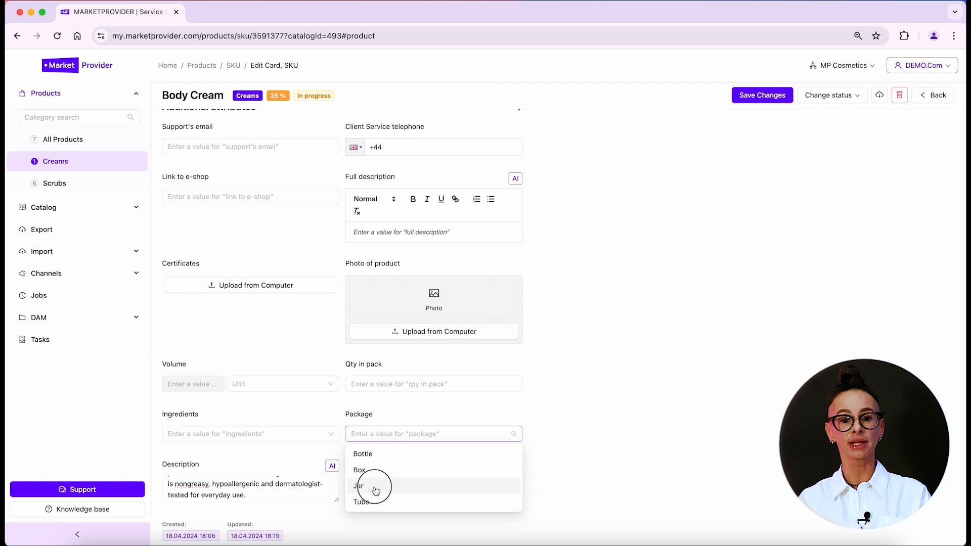
pyautogui.click(368, 434)
pyautogui.click(369, 456)
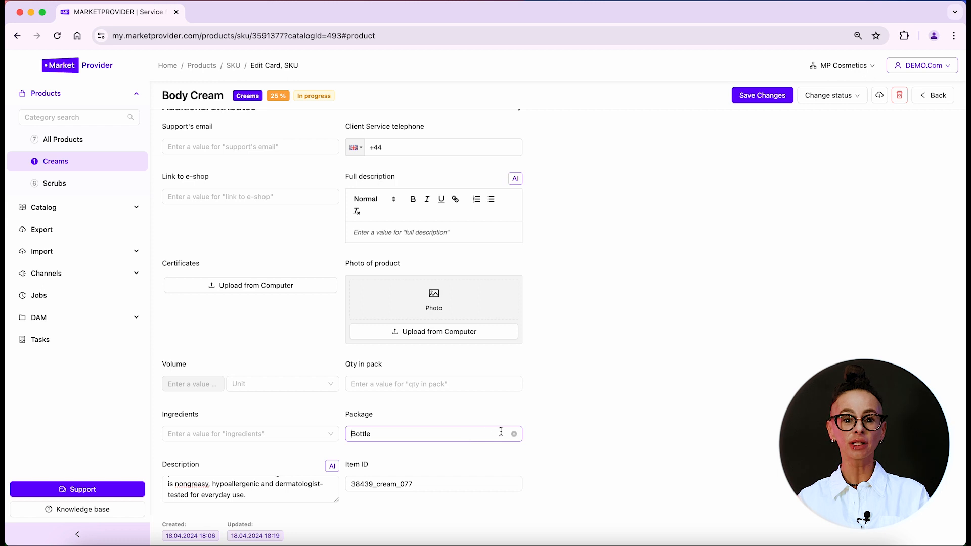
pyautogui.click(514, 435)
pyautogui.click(452, 438)
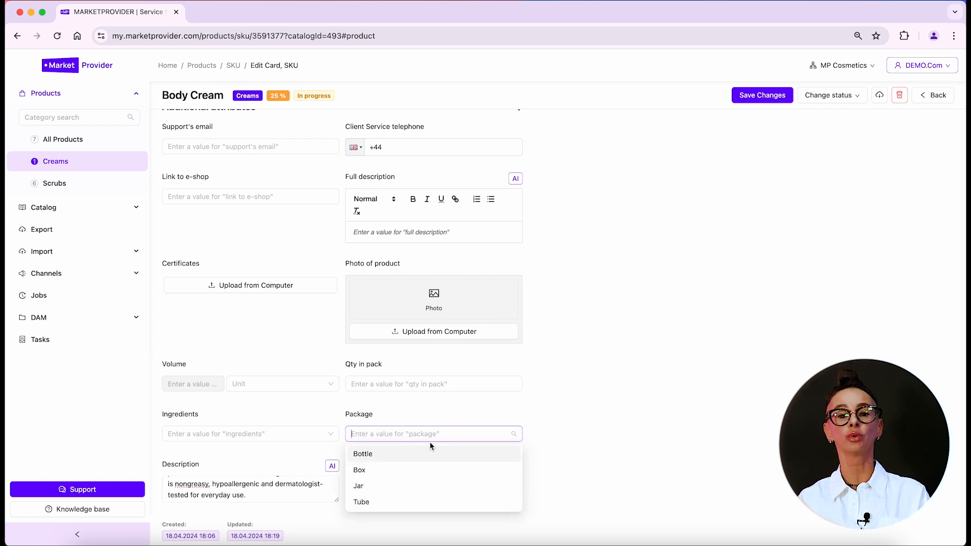
pyautogui.click(362, 469)
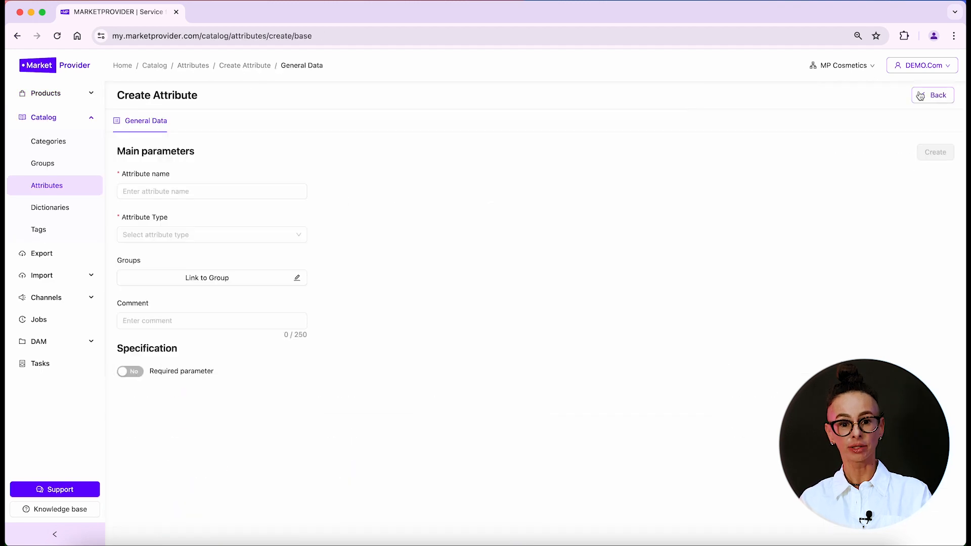
# Define 'Ingredients' as a Multi-select attribute using the Beauty ingredient dictionary
pyautogui.click(196, 233)
pyautogui.click(160, 304)
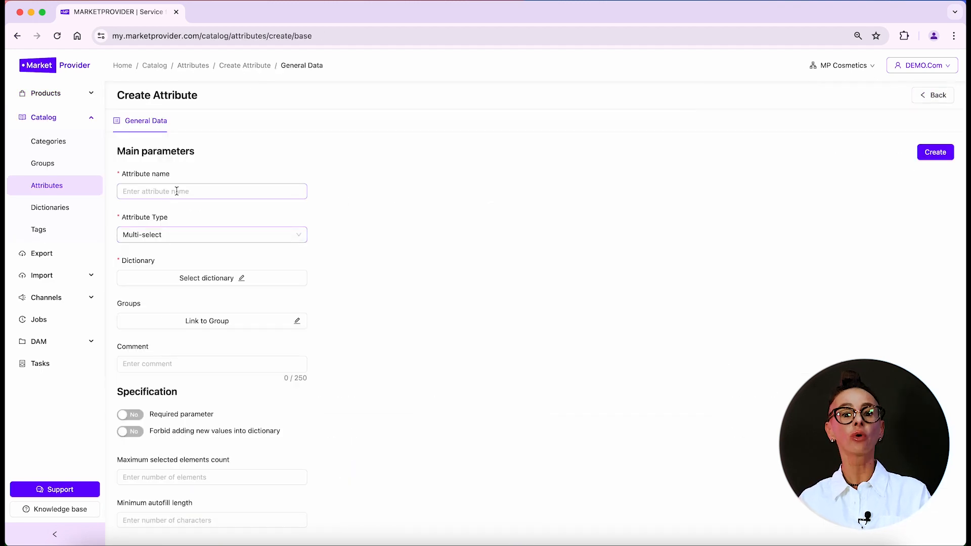
pyautogui.click(177, 191)
pyautogui.write('Ingredients')
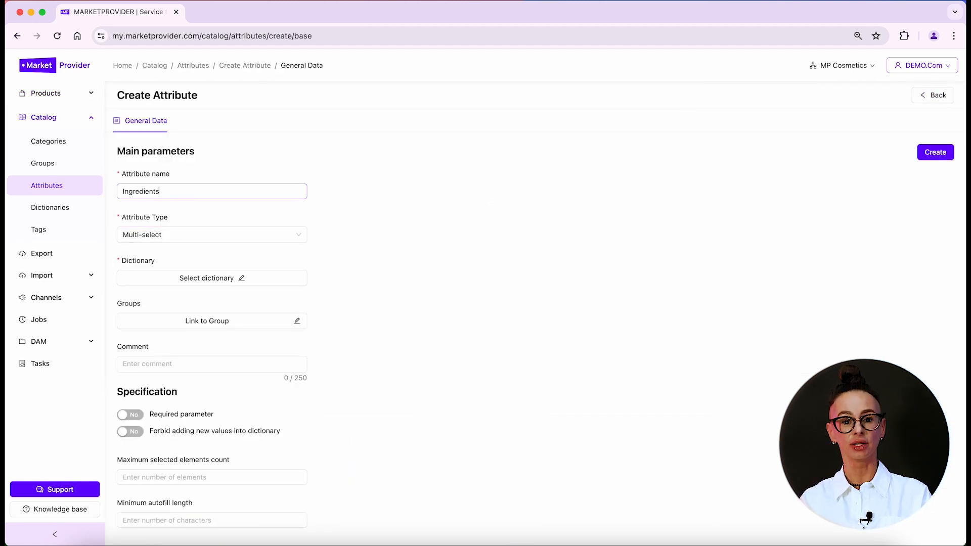
pyautogui.scroll(-1, 221, 290)
pyautogui.click(203, 267)
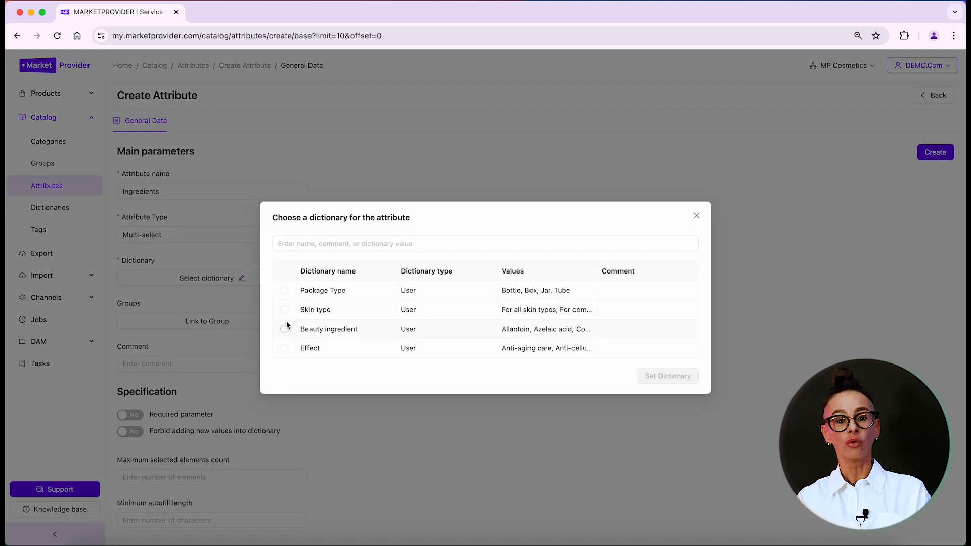
pyautogui.click(285, 330)
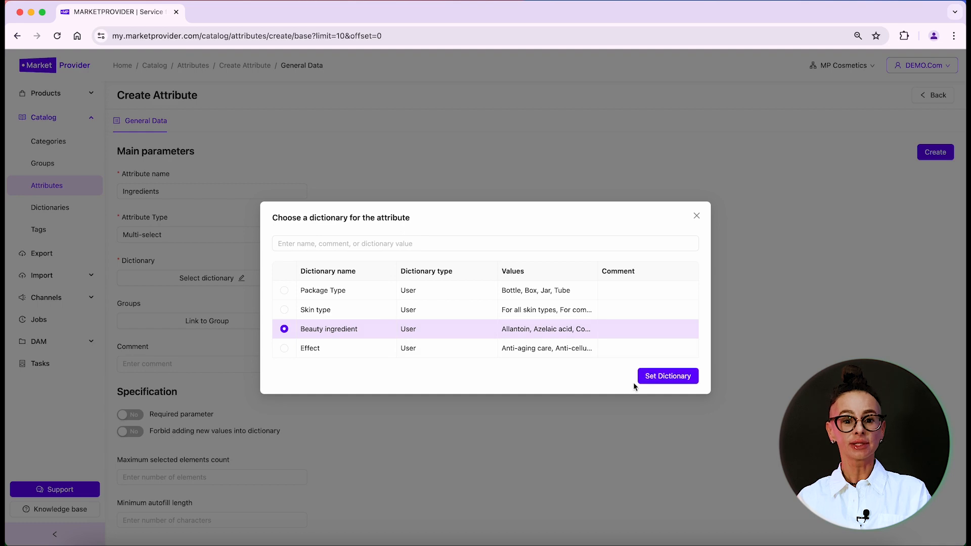
pyautogui.click(645, 376)
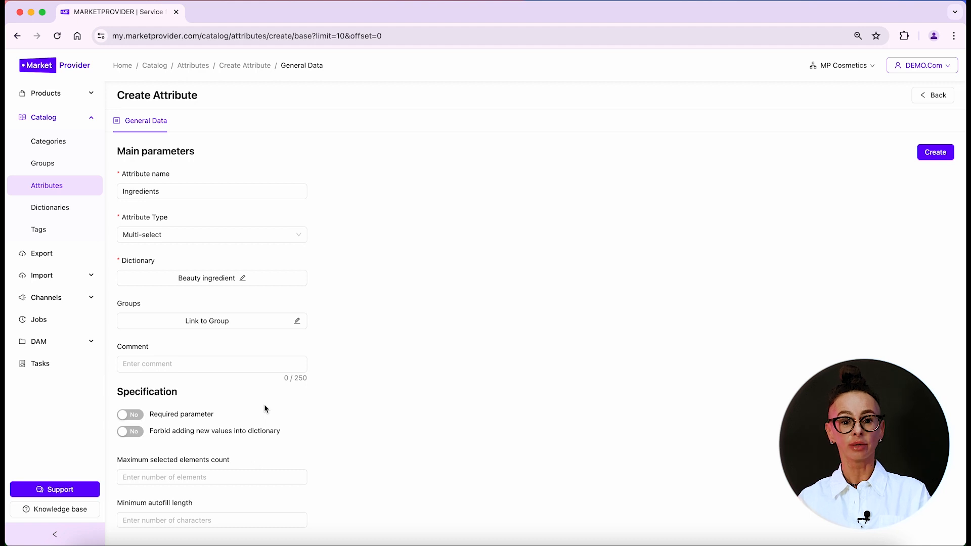
# Forbid adding new dictionary values and cap Ingredients selections at 5
pyautogui.scroll(-1, 264, 409)
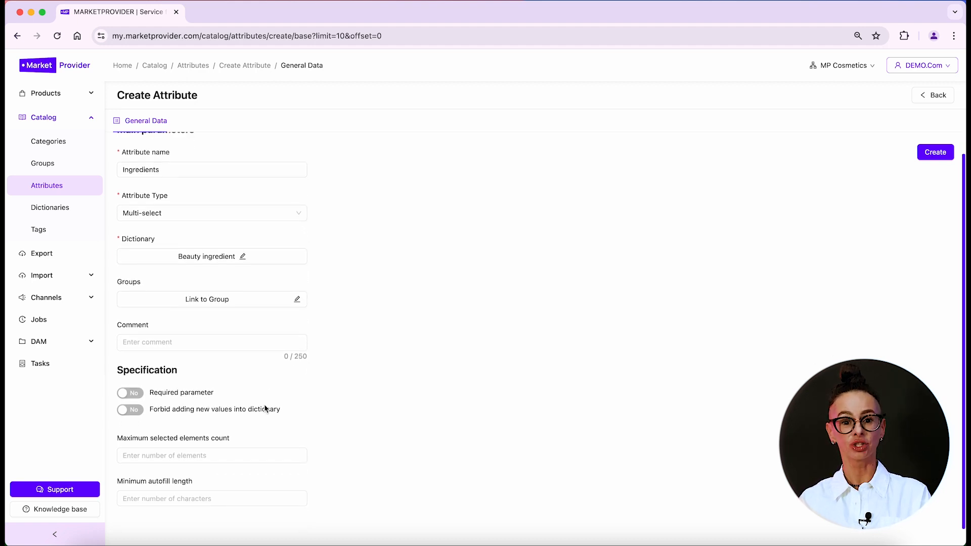
pyautogui.click(133, 412)
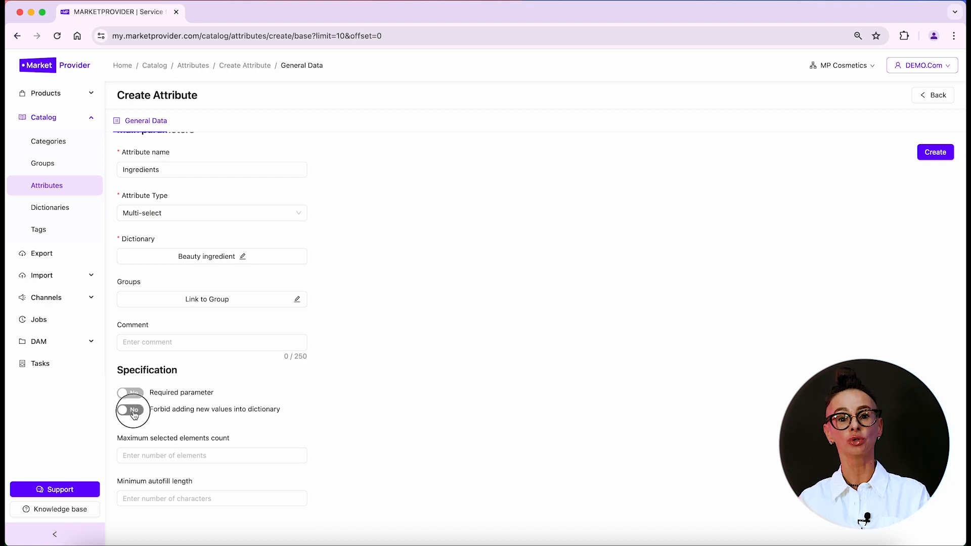
pyautogui.click(163, 458)
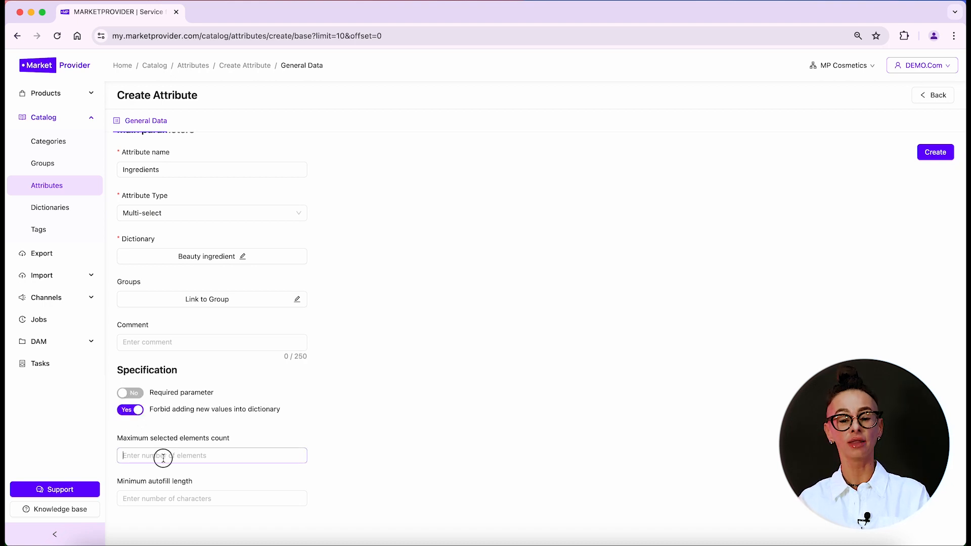
pyautogui.write('5')
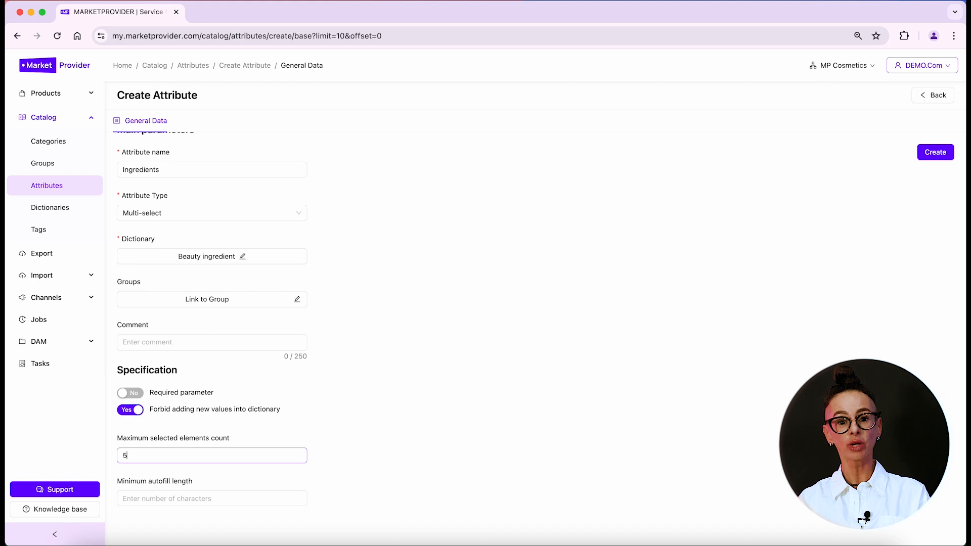
pyautogui.click(450, 363)
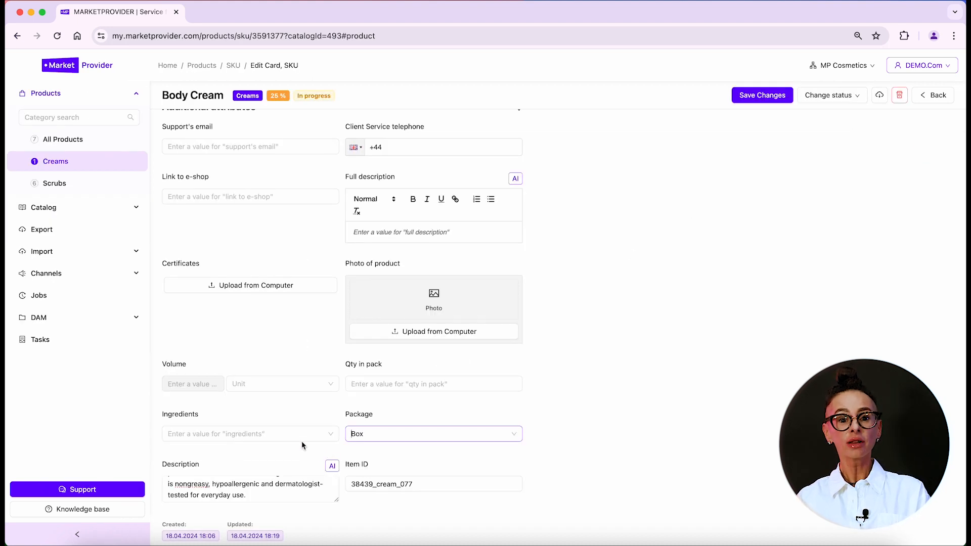
pyautogui.click(302, 434)
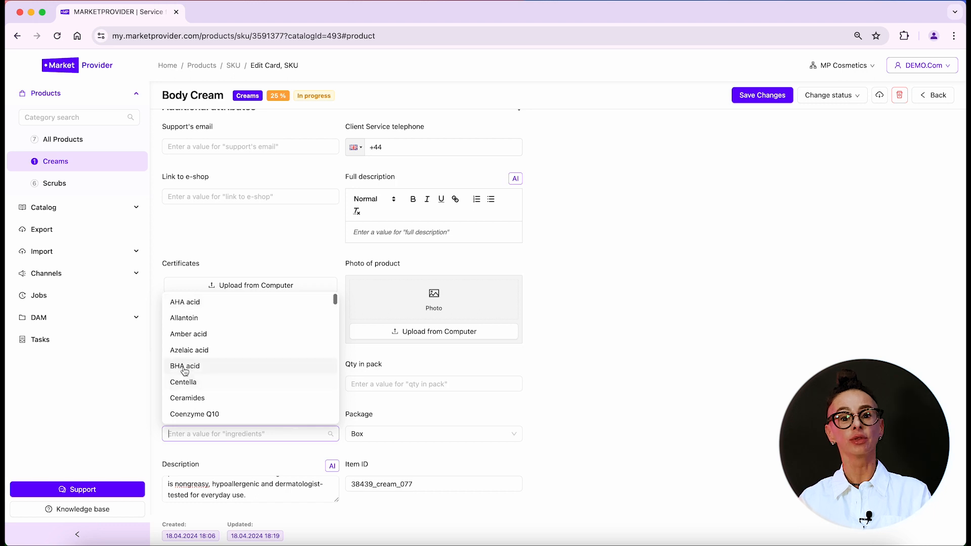
# Check BHA acid, Azelaic acid, Ceramides, Elastin, Hesperidin and Fullerene, then remove Fullerene
pyautogui.click(184, 369)
pyautogui.click(183, 350)
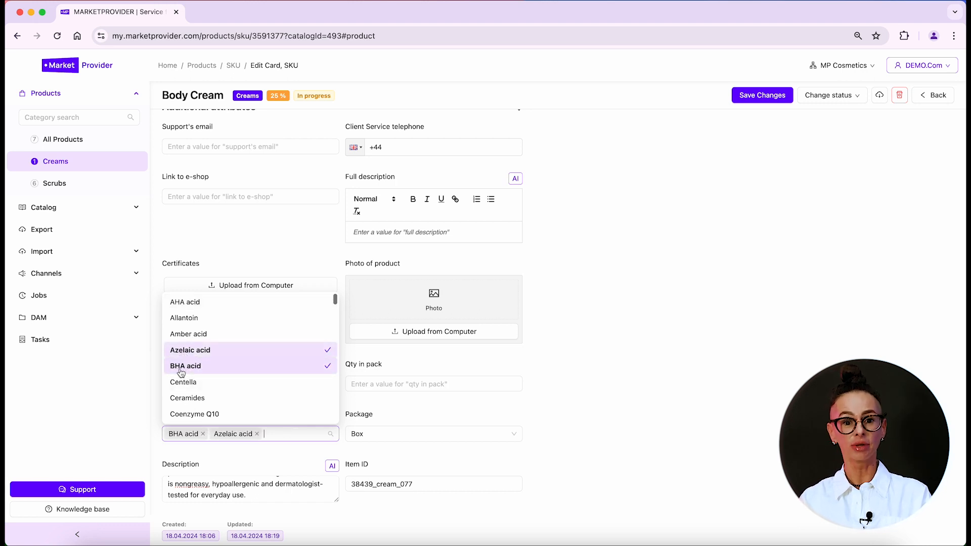
pyautogui.click(186, 398)
pyautogui.scroll(-3, 187, 402)
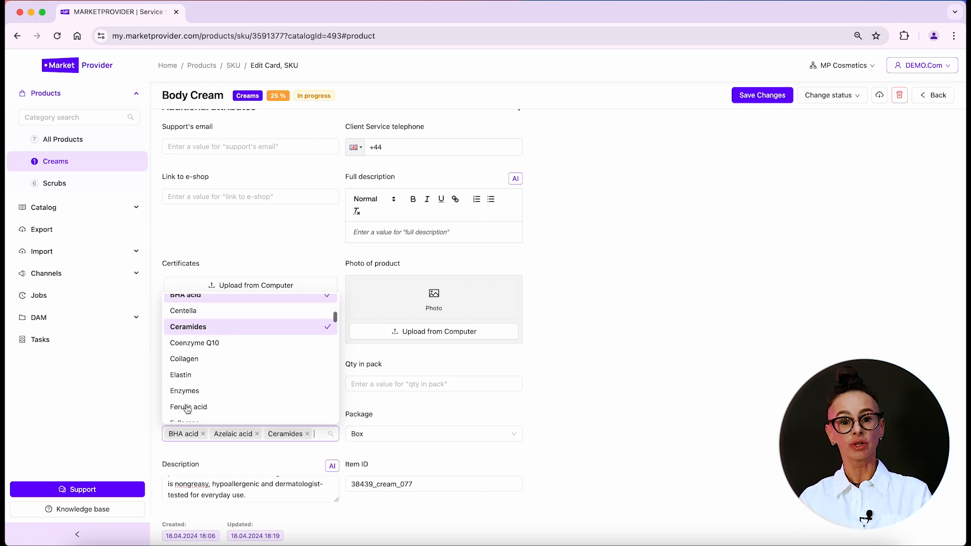
pyautogui.click(185, 374)
pyautogui.scroll(-3, 183, 377)
pyautogui.click(184, 390)
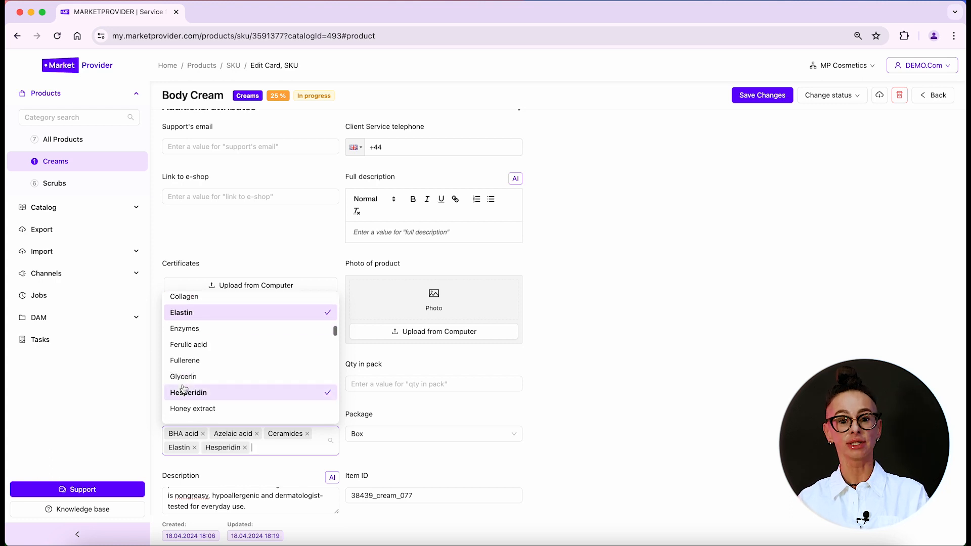
pyautogui.click(181, 359)
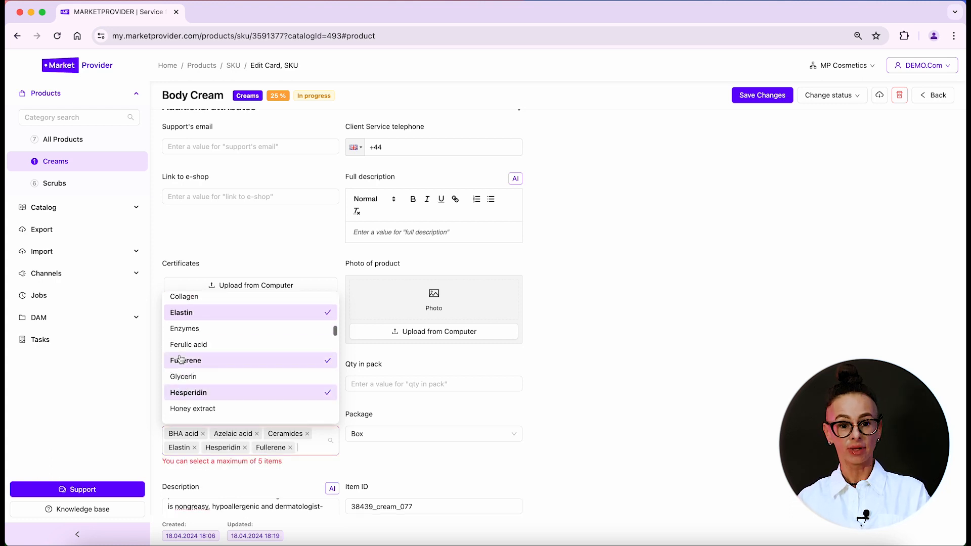
pyautogui.click(256, 477)
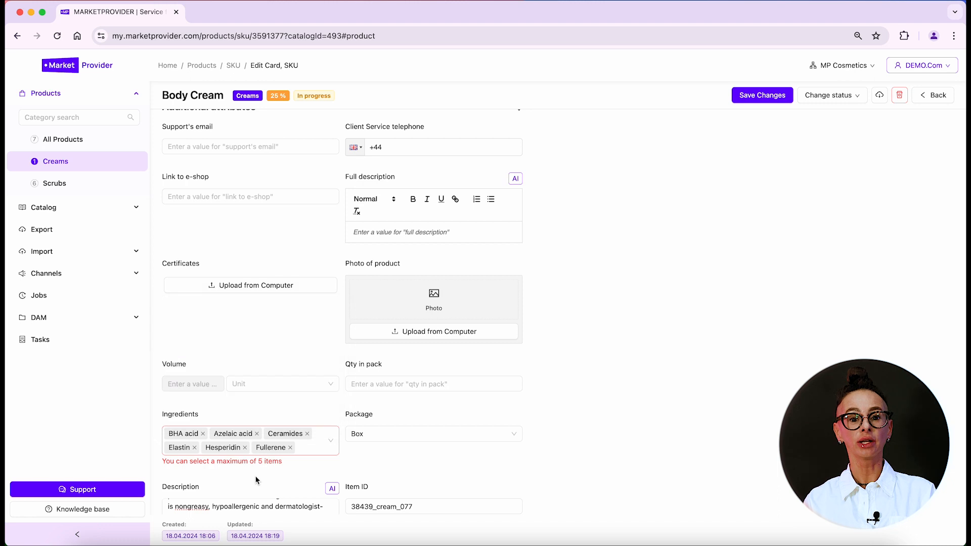
pyautogui.click(291, 448)
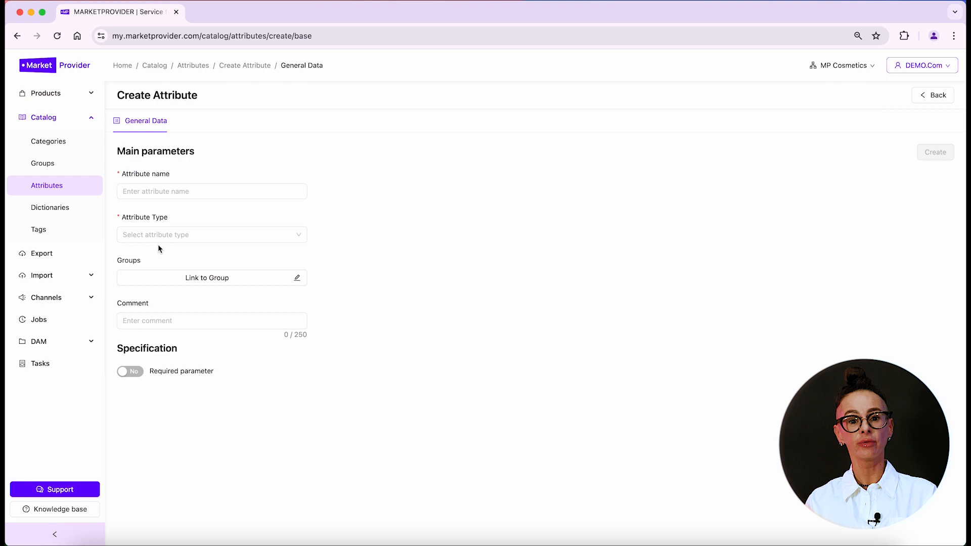
# Start a Number field attribute named 'Qty in pack'
pyautogui.click(158, 237)
pyautogui.click(156, 320)
pyautogui.click(140, 191)
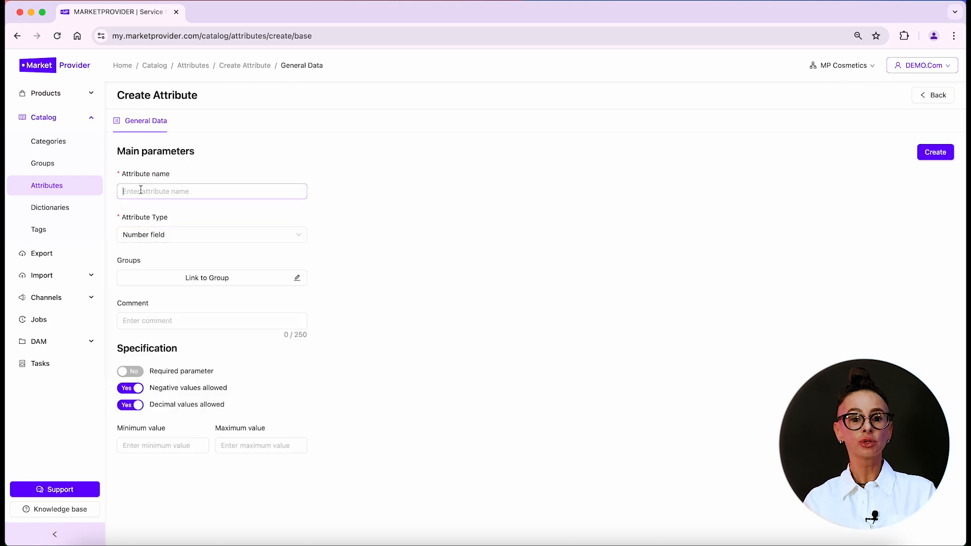
pyautogui.write('Qty in pack')
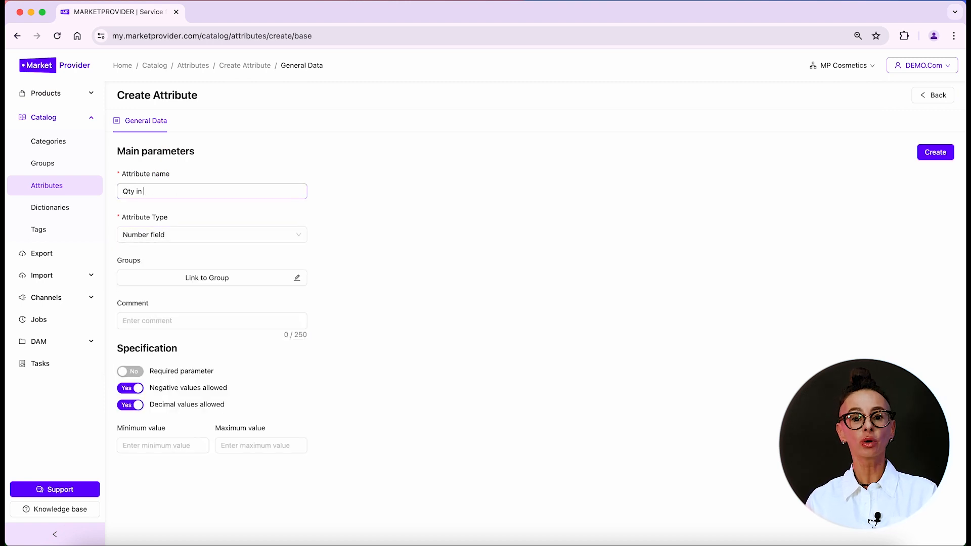
# Disallow negative and decimal values and set the range from 1 to 10
pyautogui.click(130, 389)
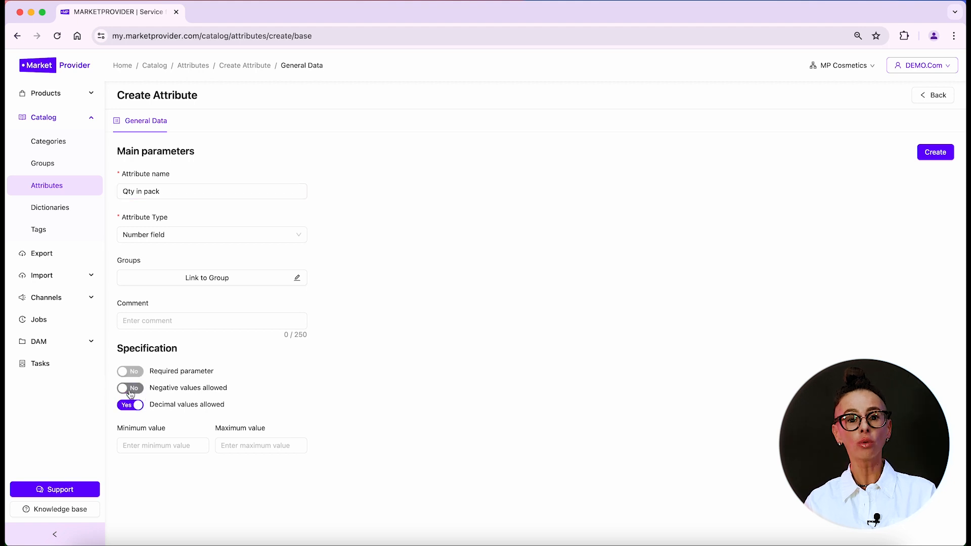
pyautogui.click(131, 405)
pyautogui.click(139, 441)
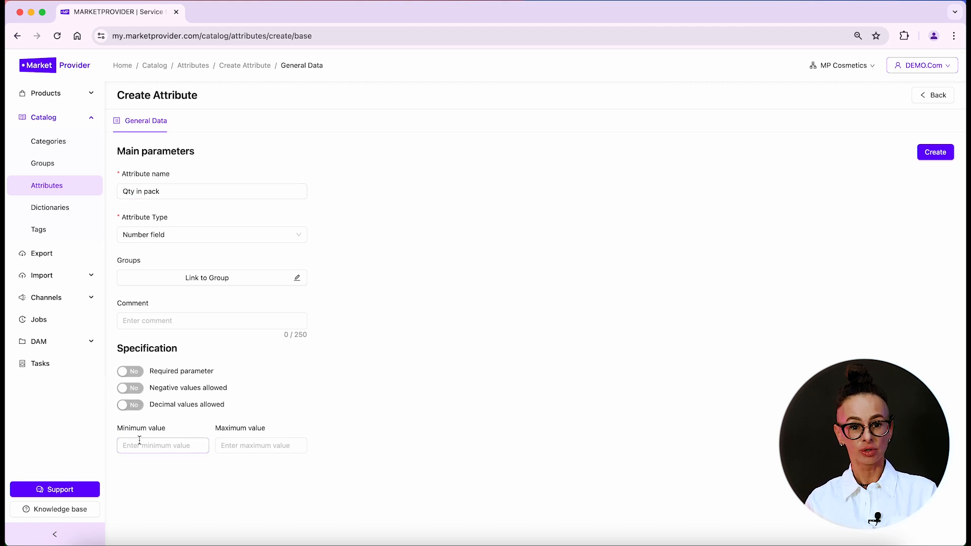
pyautogui.write('1')
pyautogui.click(250, 445)
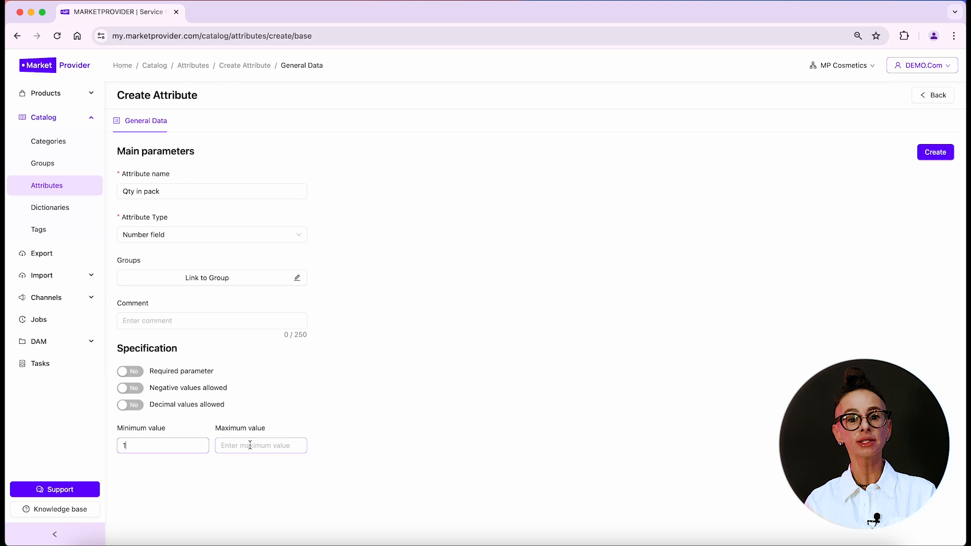
pyautogui.write('10')
pyautogui.click(503, 363)
# Create Qty in pack, confirm Body Cream rejects 0, -1 and 0,5 but accepts 1, then begin naming 'Volume'
pyautogui.click(936, 152)
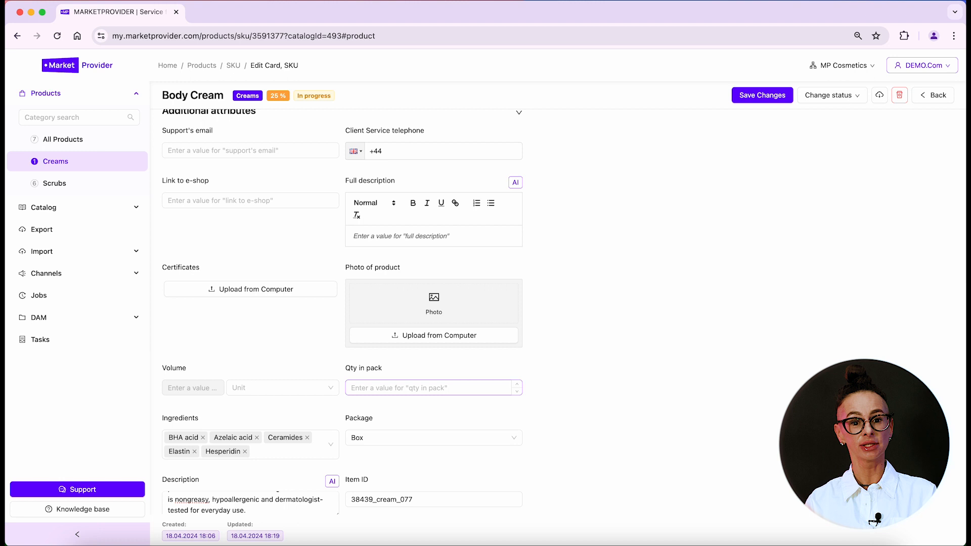
pyautogui.write('0')
pyautogui.press('BackSpace')
pyautogui.write('-1')
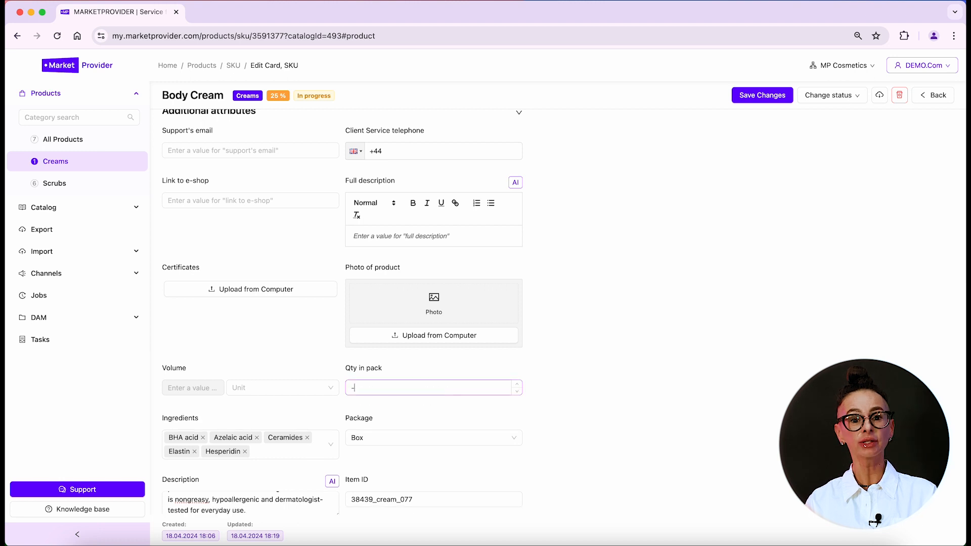
pyautogui.press('BackSpace')
pyautogui.press('BackSpace')
pyautogui.write('0,5')
pyautogui.press('BackSpace')
pyautogui.press('BackSpace')
pyautogui.press('BackSpace')
pyautogui.write('1')
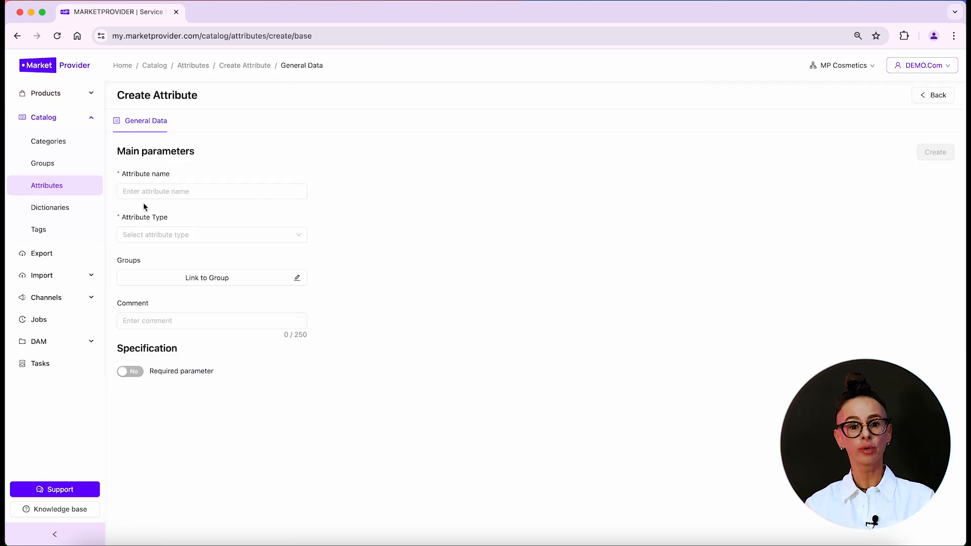
pyautogui.click(140, 193)
pyautogui.write('Volume')
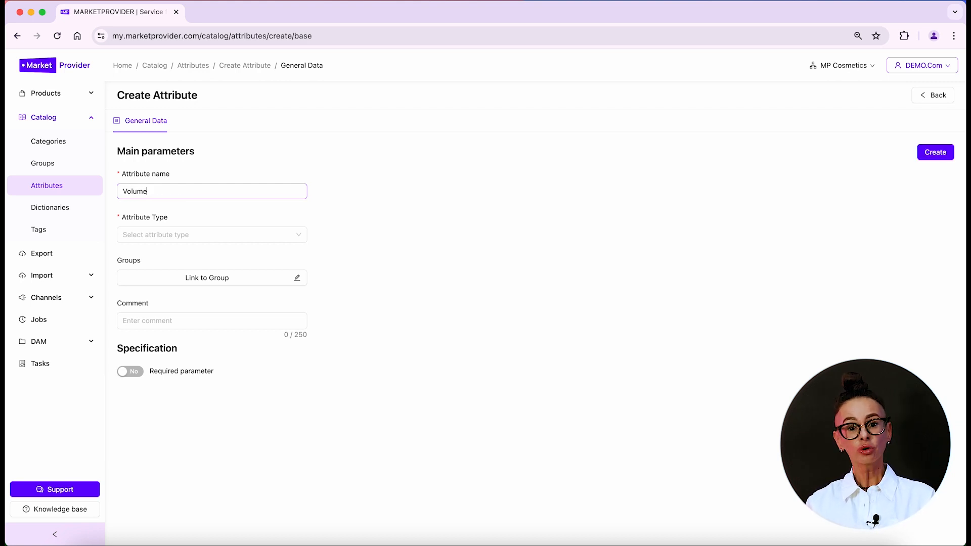
# Make the attribute a Number field with unit using the Volume dictionary
pyautogui.click(194, 236)
pyautogui.click(169, 334)
pyautogui.click(212, 278)
pyautogui.write('M')
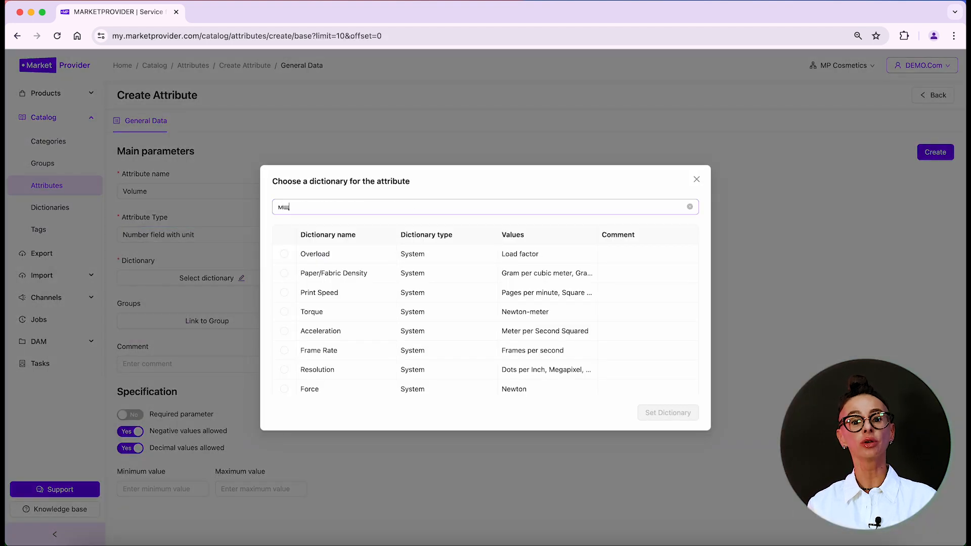
pyautogui.write('щдгь')
pyautogui.press('BackSpace')
pyautogui.press('BackSpace')
pyautogui.press('BackSpace')
pyautogui.press('BackSpace')
pyautogui.press('BackSpace')
pyautogui.write('volume')
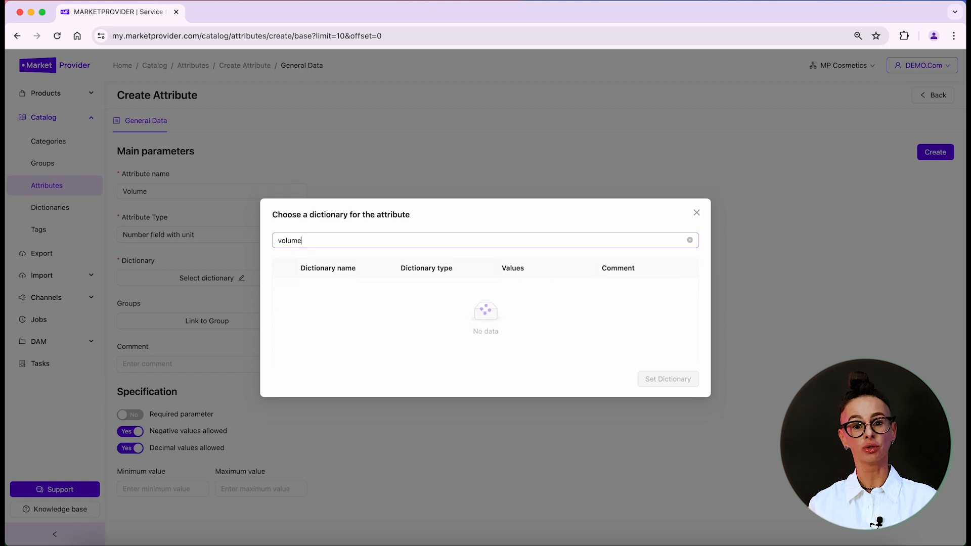
pyautogui.click(284, 318)
pyautogui.click(672, 366)
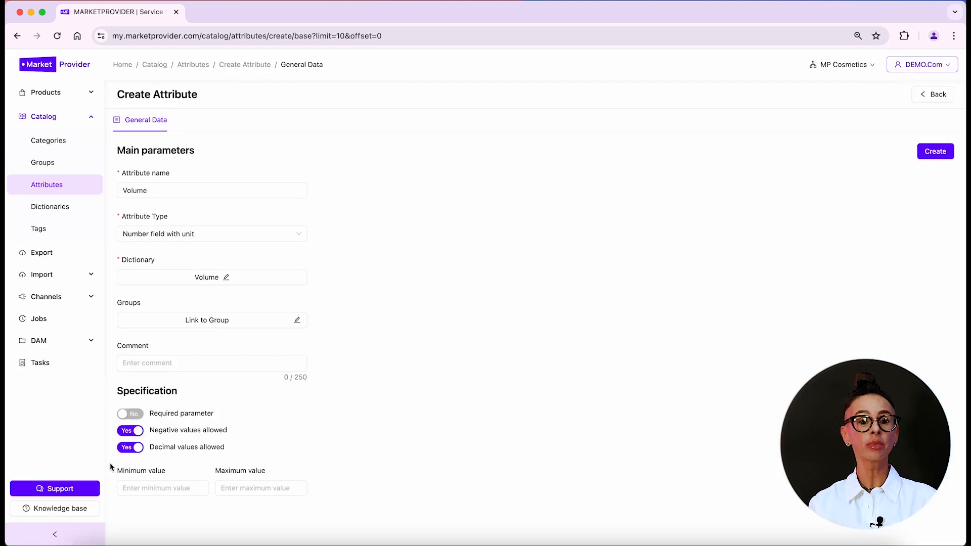
# Disallow negative values and set the range from 1 to 1000
pyautogui.click(129, 432)
pyautogui.click(133, 486)
pyautogui.write('1')
pyautogui.click(256, 489)
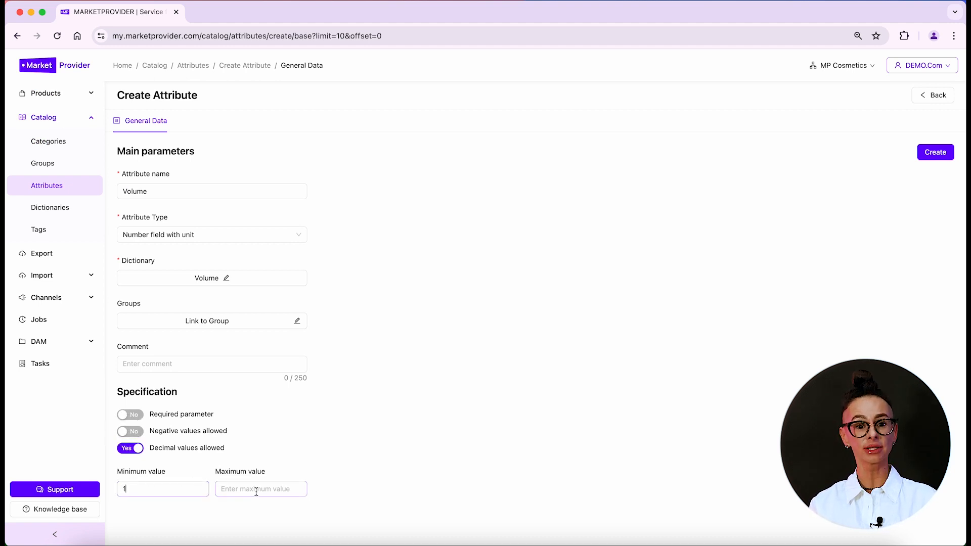
pyautogui.write('1000')
pyautogui.click(544, 389)
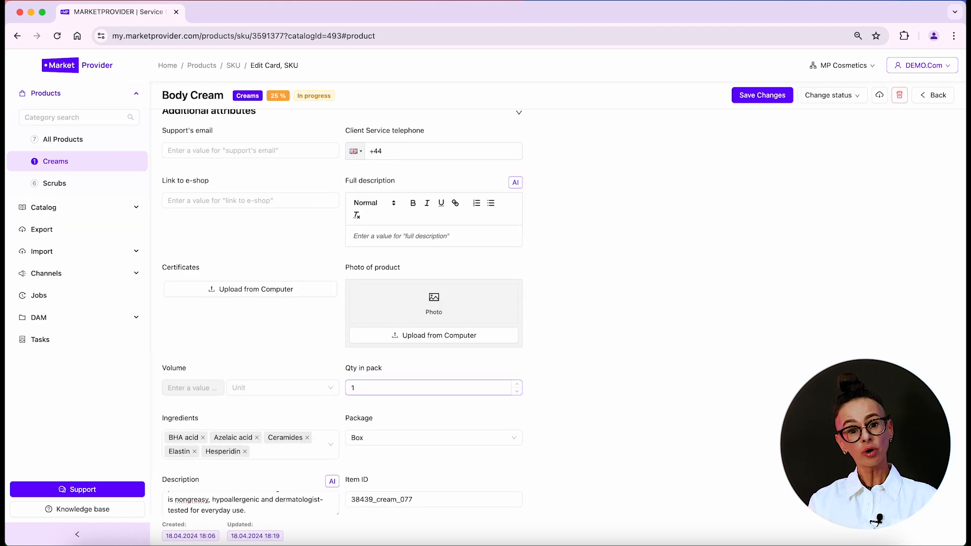
# Set Body Cream's volume to 150 Milliliter, correcting the rejected 1500
pyautogui.click(236, 386)
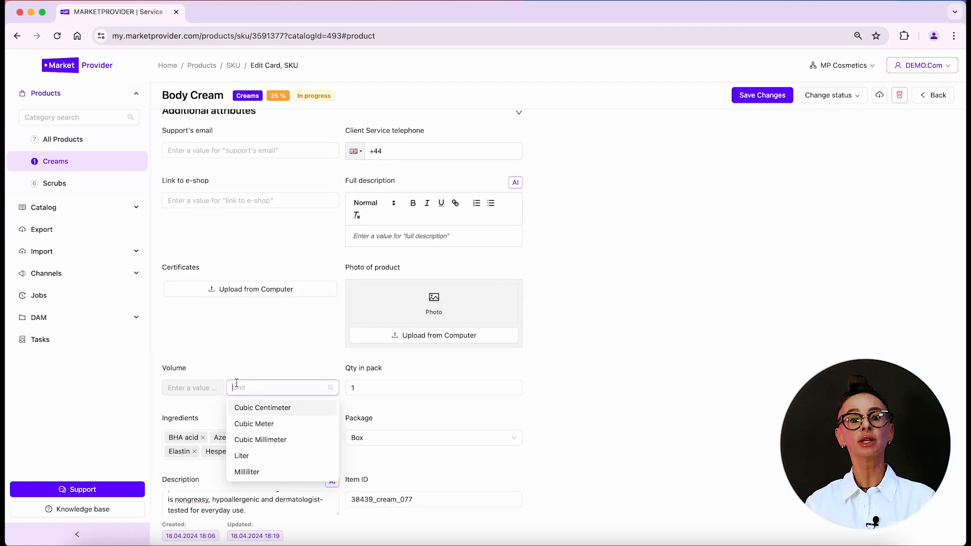
pyautogui.click(247, 471)
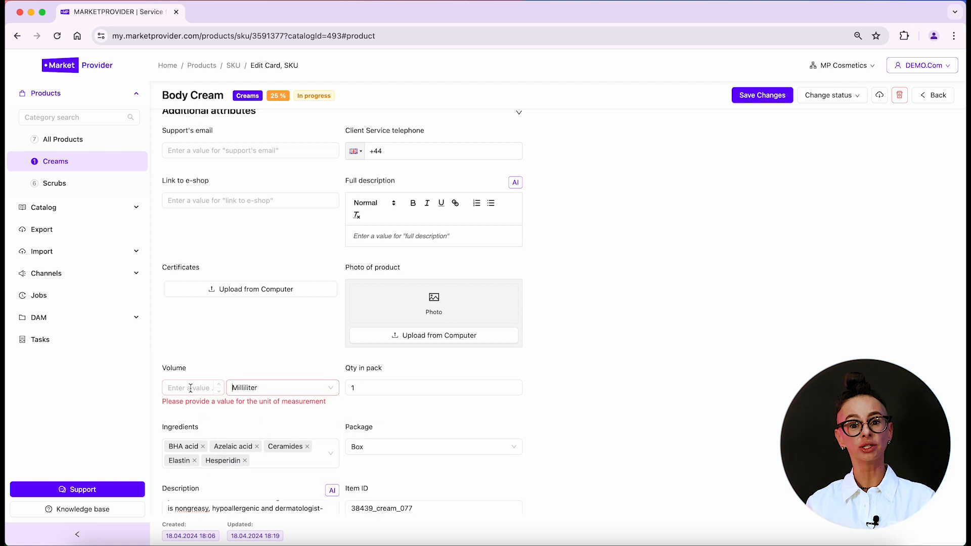
pyautogui.click(190, 388)
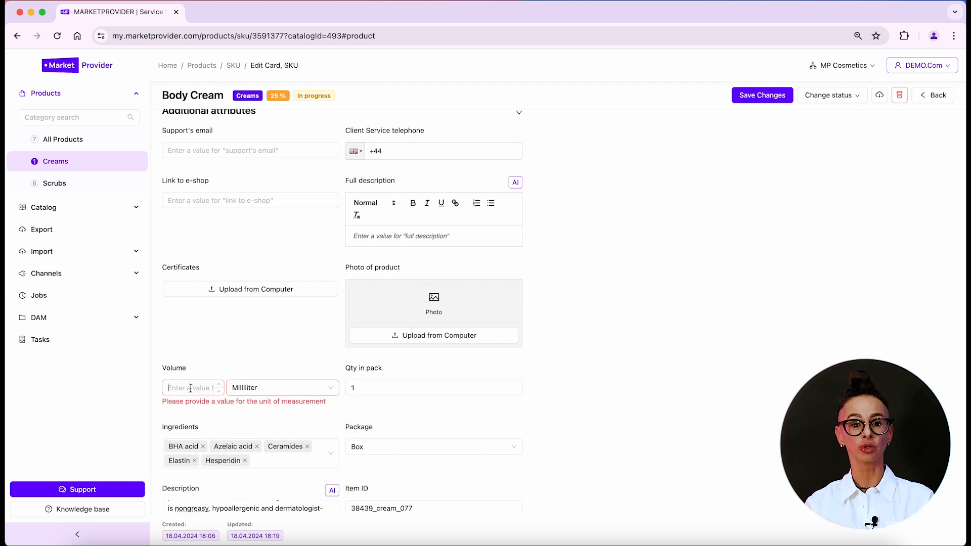
pyautogui.click(190, 388)
pyautogui.write('1500')
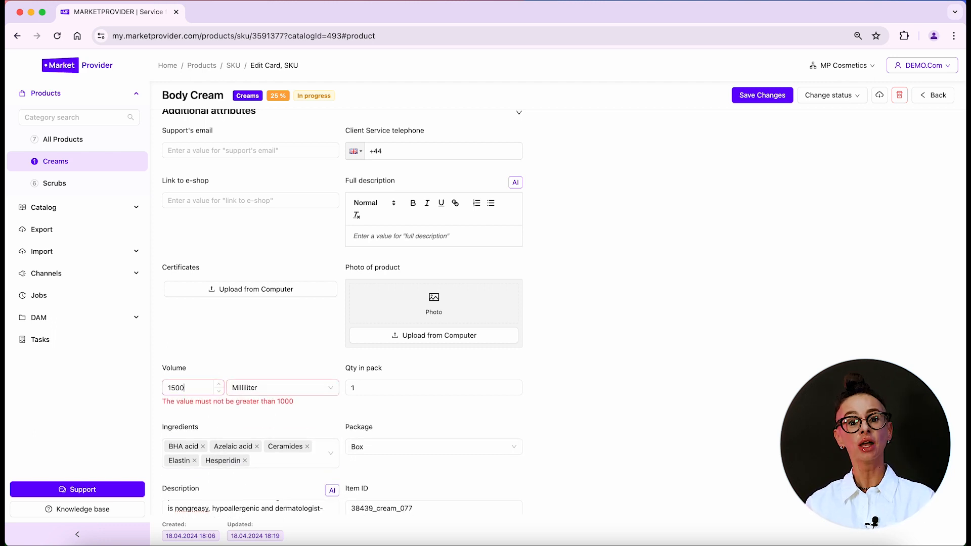
pyautogui.press('BackSpace')
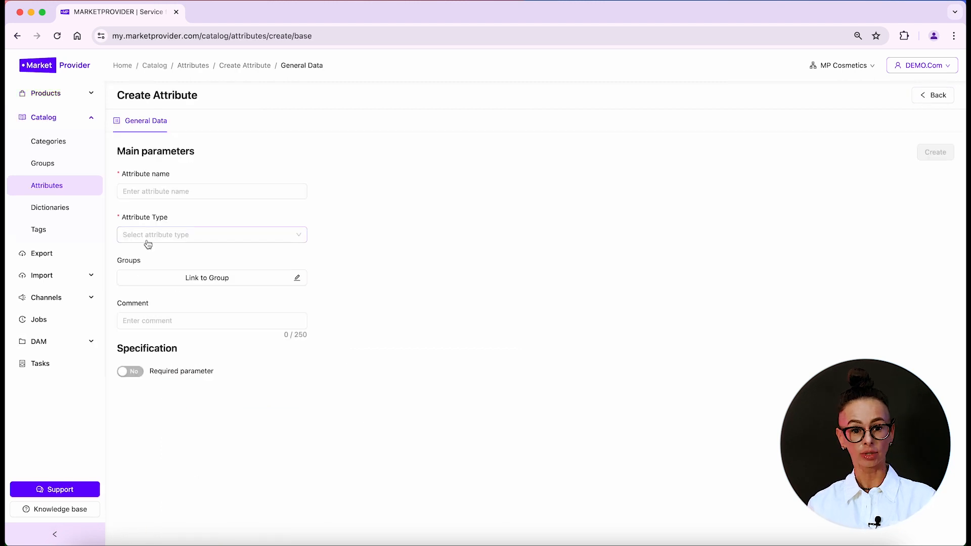
# Start a new Images-type attribute named 'Photo of product'
pyautogui.click(212, 235)
pyautogui.click(169, 349)
pyautogui.click(153, 189)
pyautogui.write('Photo of product')
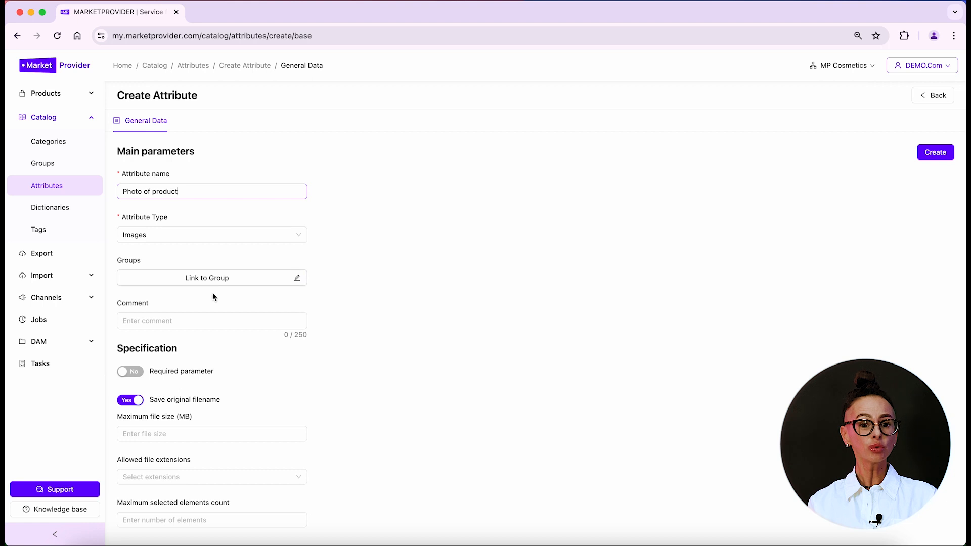
# Limit Photo of product to 10 MB files, jpg and jpeg extensions, and at most 10 images
pyautogui.click(140, 434)
pyautogui.write('1')
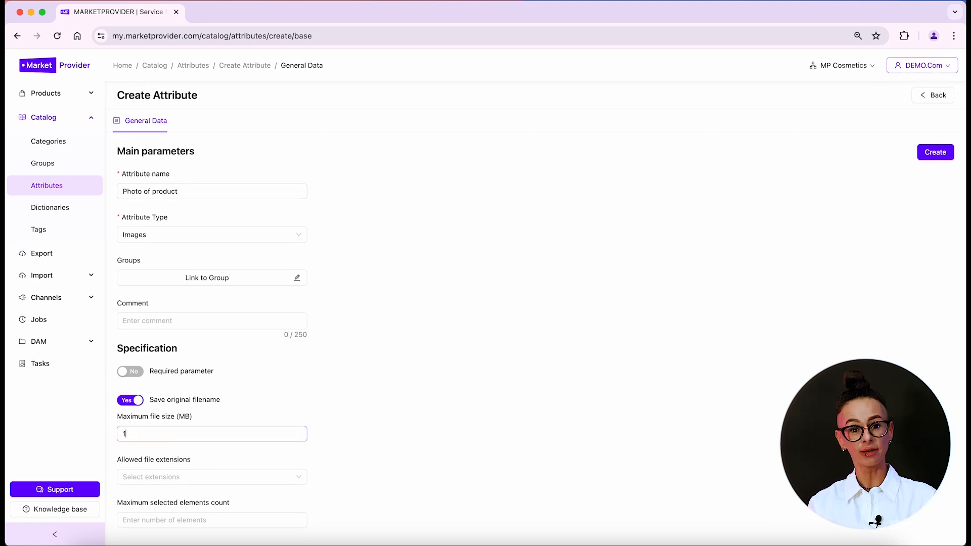
pyautogui.write('0')
pyautogui.click(157, 478)
pyautogui.click(132, 498)
pyautogui.click(133, 514)
pyautogui.click(384, 487)
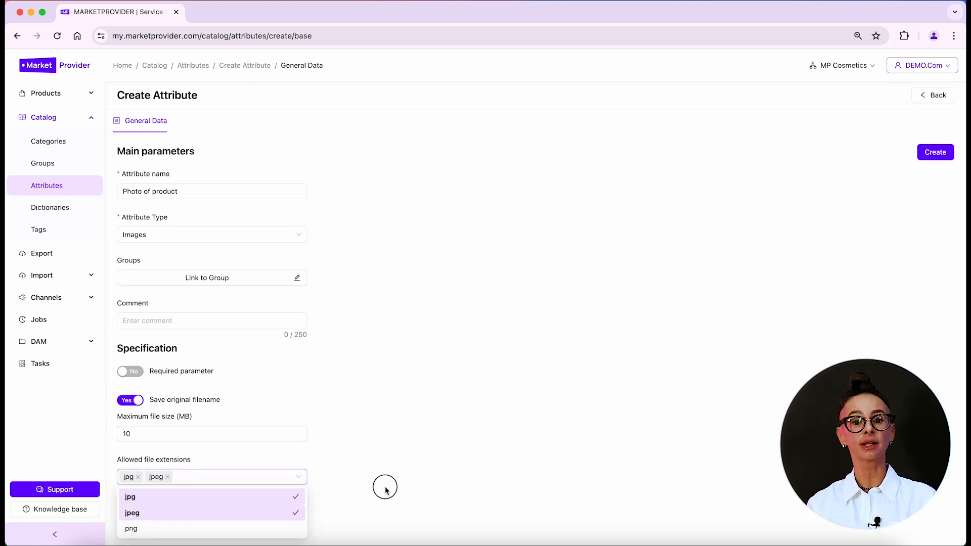
pyautogui.click(216, 518)
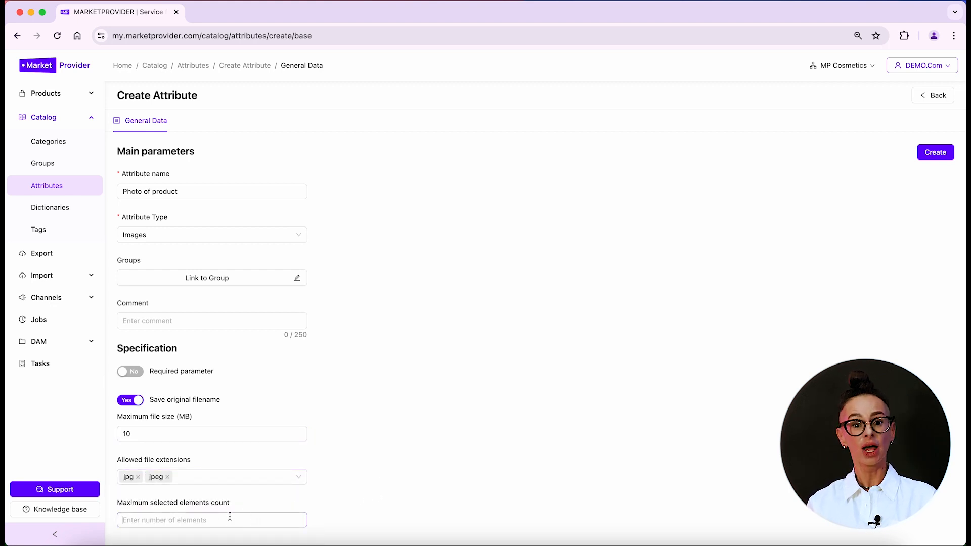
pyautogui.write('10')
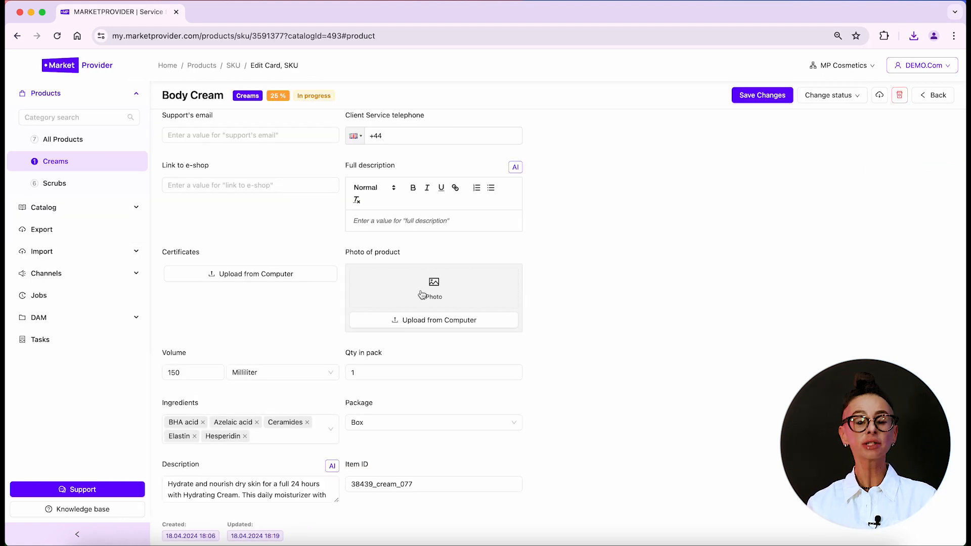
# Add product photos to Body Cream, dismiss the format errors, and move the hand-cream photo first
pyautogui.moveTo(6, 274); pyautogui.dragTo(412, 293)
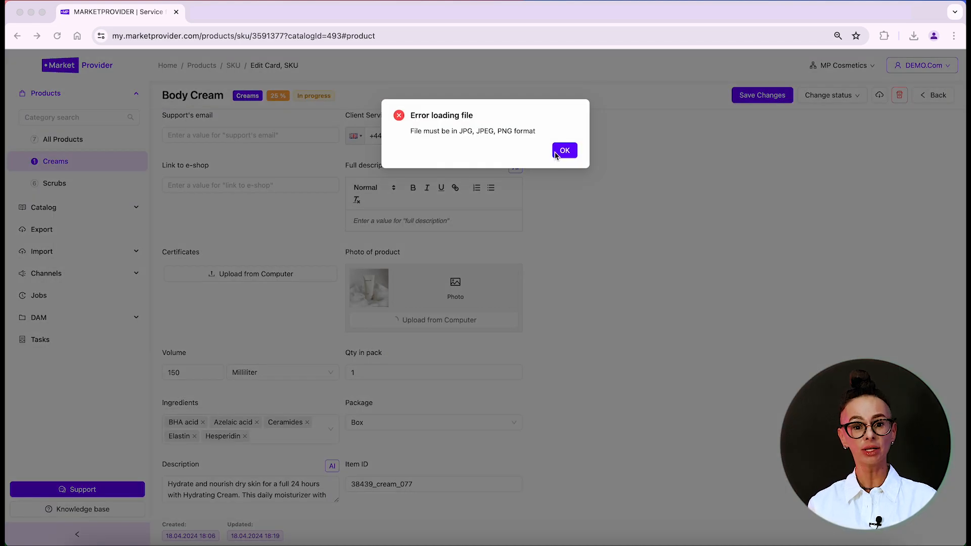
pyautogui.click(556, 152)
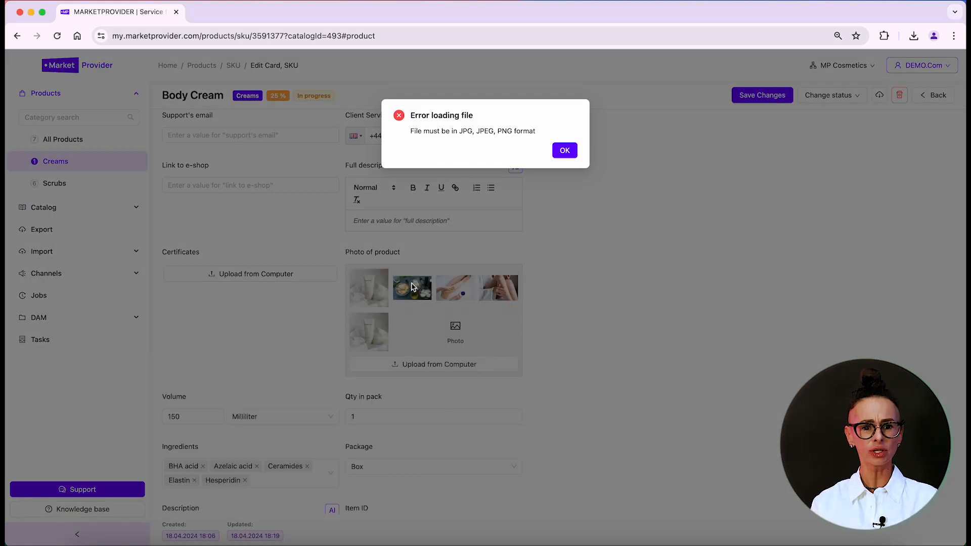
pyautogui.click(563, 151)
pyautogui.moveTo(458, 284); pyautogui.dragTo(387, 347)
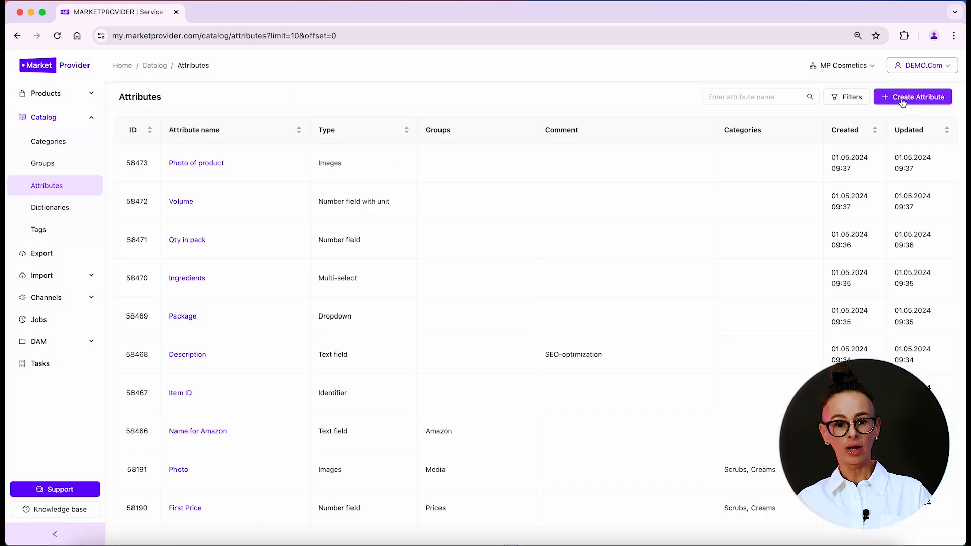
pyautogui.click(903, 101)
# Define a Files attribute 'Certificates' with a 10 MB maximum size and only pdf allowed
pyautogui.click(213, 235)
pyautogui.scroll(-2, 167, 314)
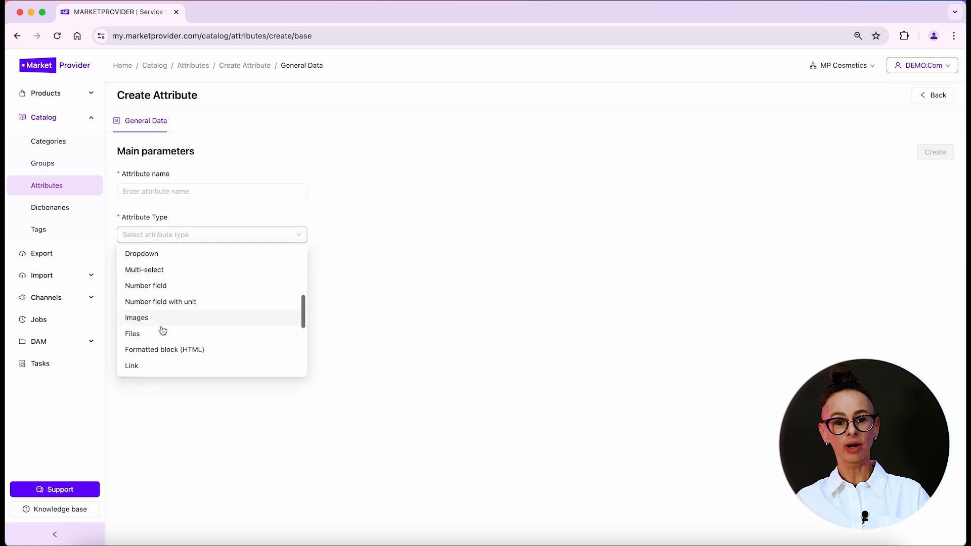
pyautogui.click(154, 332)
pyautogui.click(143, 192)
pyautogui.write('Certificates')
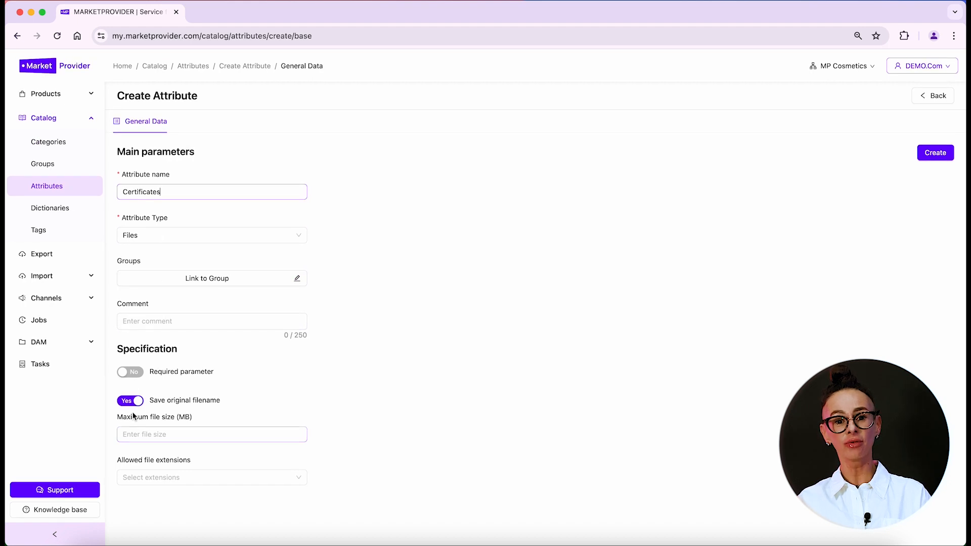
pyautogui.click(141, 438)
pyautogui.write('10')
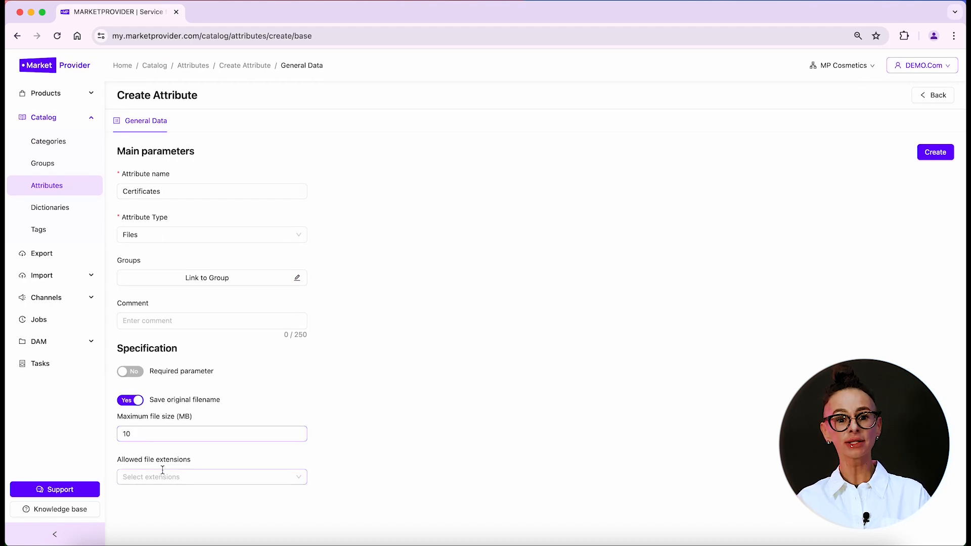
pyautogui.click(162, 473)
pyautogui.click(153, 457)
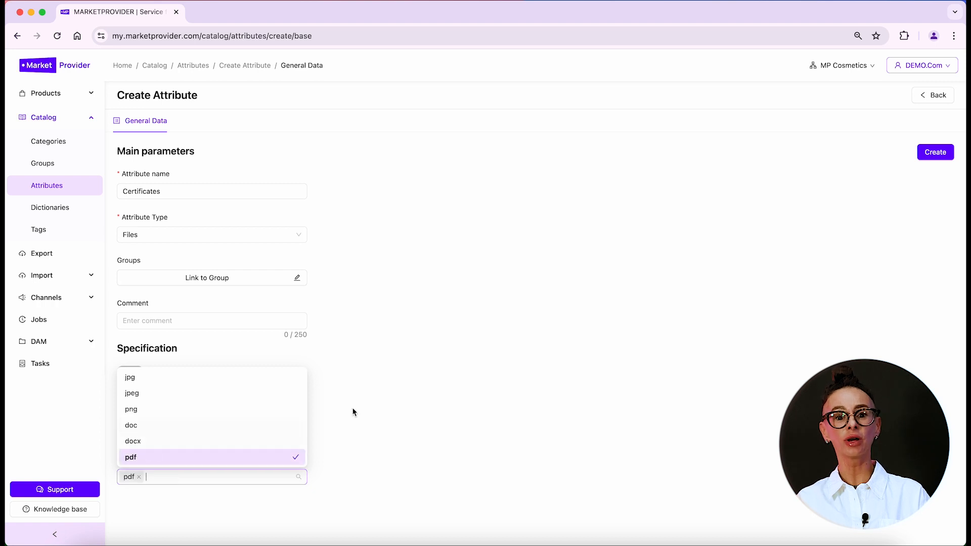
pyautogui.click(402, 396)
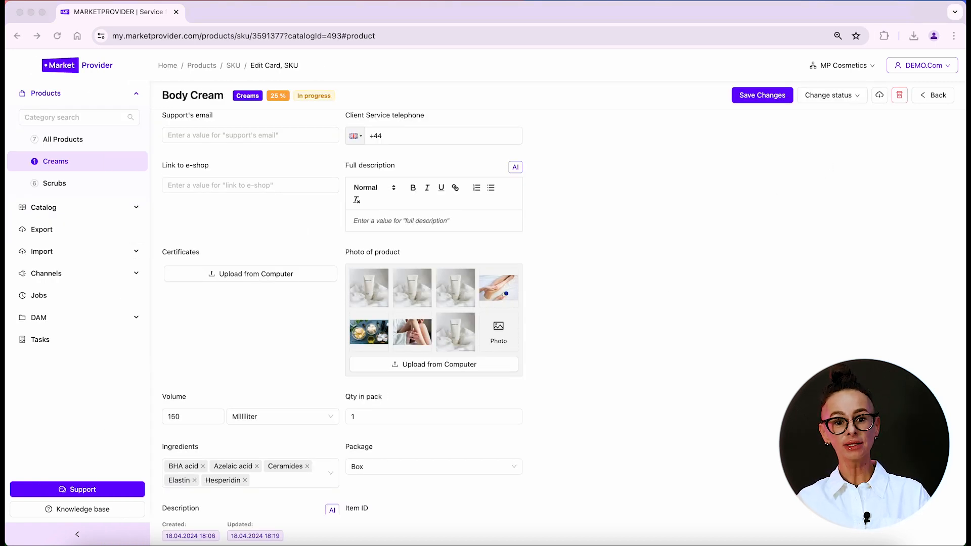
# Upload the PDF certificate cert_48586666.pdf into Body Cream's Certificates field
pyautogui.click(194, 299)
pyautogui.moveTo(162, 291); pyautogui.dragTo(226, 275)
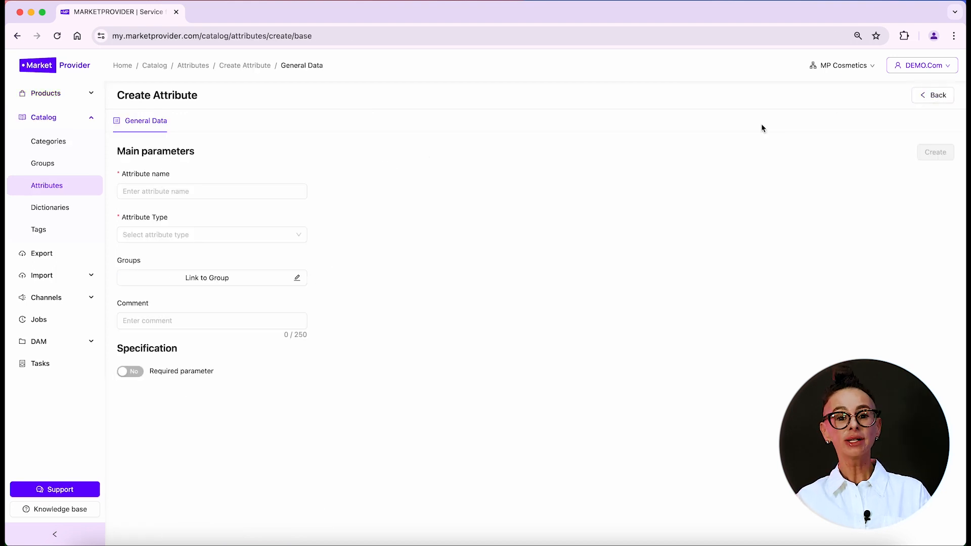
# Create 'Full description' as a Formatted block (HTML) with formatted editor, AI, and 3000-character limit
pyautogui.click(152, 234)
pyautogui.scroll(-2, 167, 274)
pyautogui.click(162, 334)
pyautogui.click(145, 189)
pyautogui.write('F')
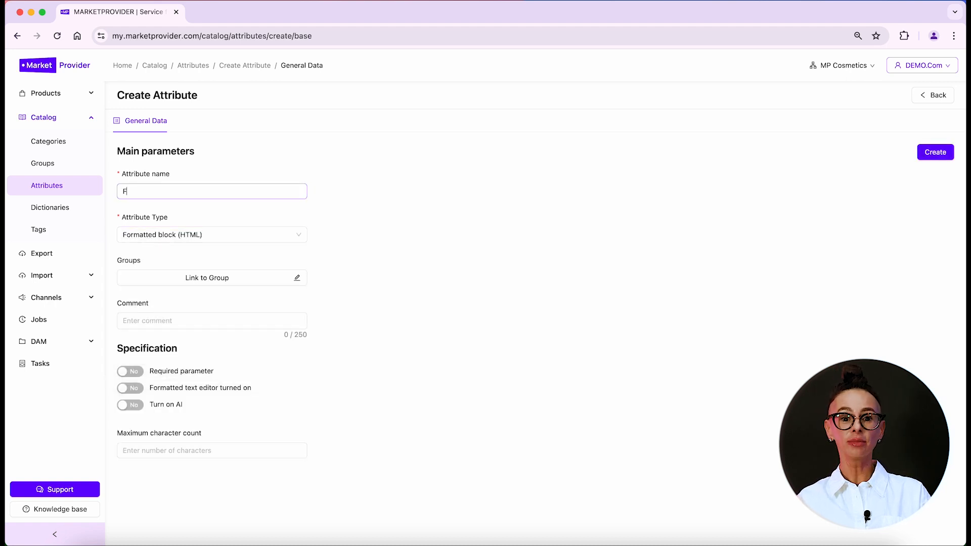
pyautogui.write('ull description')
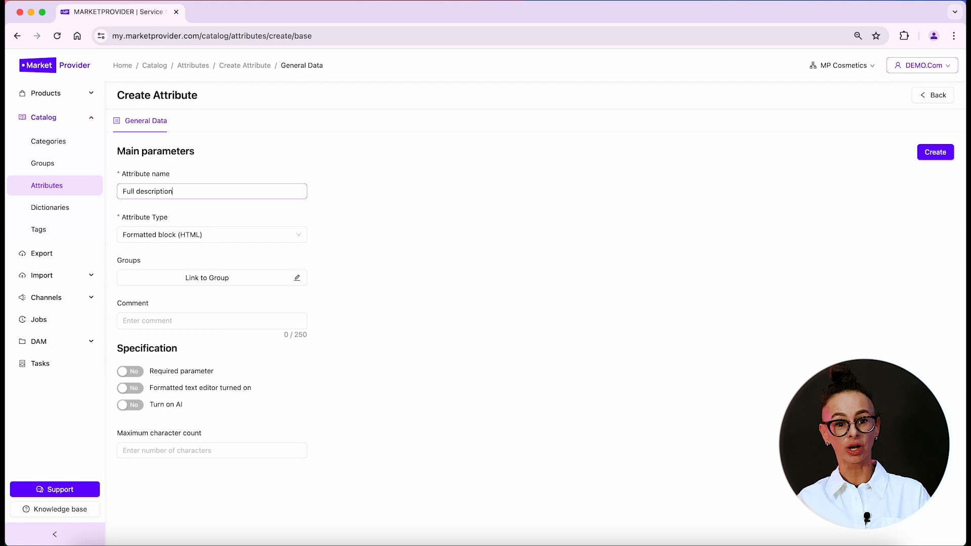
pyautogui.click(136, 392)
pyautogui.click(132, 407)
pyautogui.write('3000')
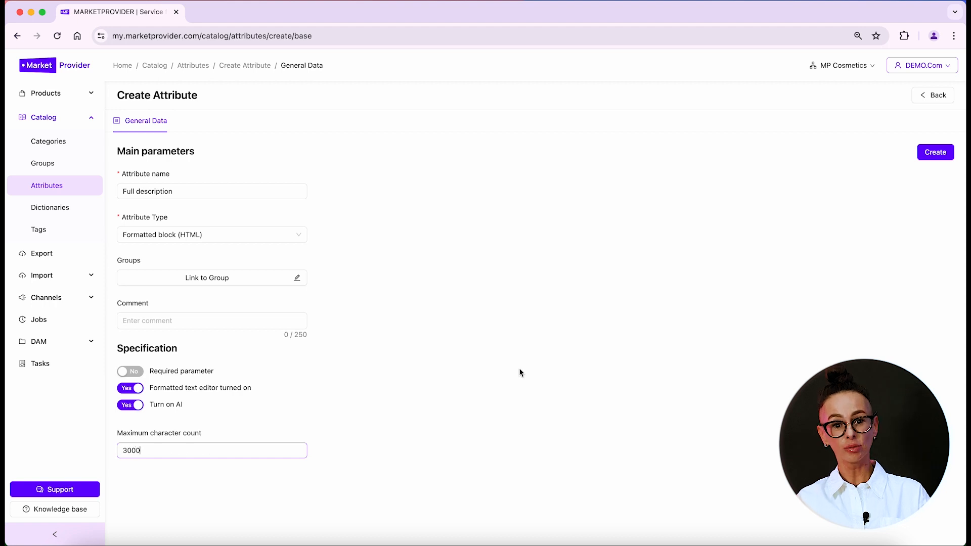
pyautogui.click(521, 373)
pyautogui.click(953, 152)
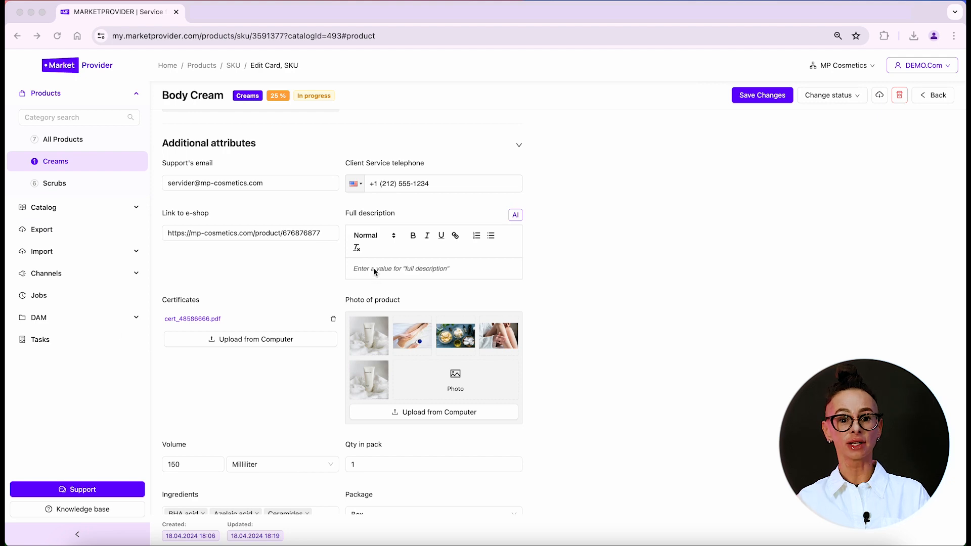
# Paste the bulleted product text into Body Cream's empty Full description
pyautogui.click(375, 270)
pyautogui.write('Hydrate and nourish dry skin for a full 24 hours with Hydrating Cream. This daily moisturizer with aloe has a fresh, clean scent and provides long-lasting moisture for skin that looks and feels noticeably healthier. Cream is made with seven intensive moisturizers and three vitamins, including vitamin B to help improve the appearance of skin, antioxidant vitamin C to protect against environmental stressors, and vitamin E to help prevent moisture loss. The Healing Cream formula is nongreasy, hypoallergenic and dermatologist-tested for everyday use. Use it on hands and body to moisturize, heal and smooth dry skin.   Includes one (1) 20-oz. pump bottle of Gold Bond Healing Lotion With Aloe Cream hydrates with 7 moisturizers and 3 nourishing vitamins Cream softens and nourishes for healthy-looking skin Cream has been tested by dermatologists and is hypoallergenic This nongreasy body lotion is quick-absorbing and has a fresh, clean scent Create a TerraCycle account and start recycling your empty Cream packaging')
pyautogui.scroll(-2, 376, 338)
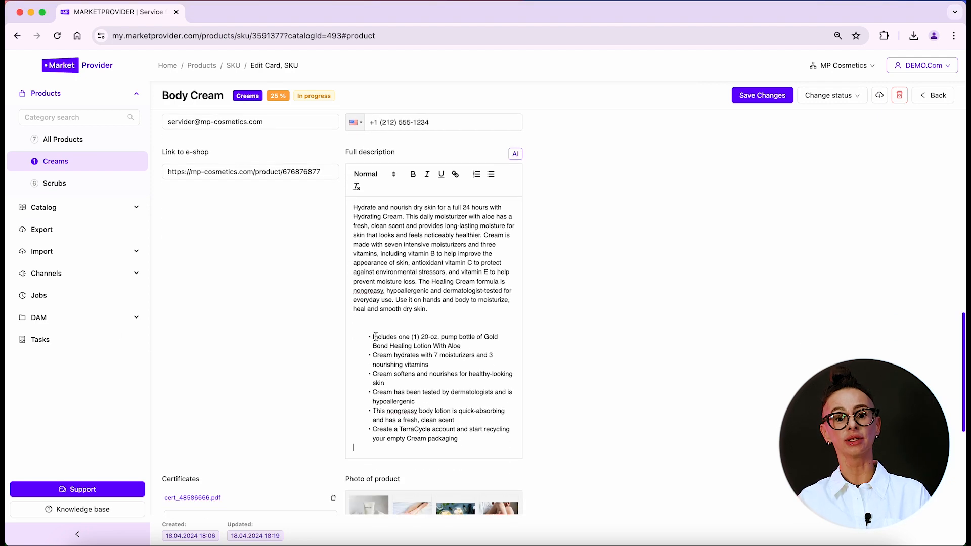
# Make the first bullet bold, then select the words 'Hydrating Cream'
pyautogui.tripleClick(425, 337)
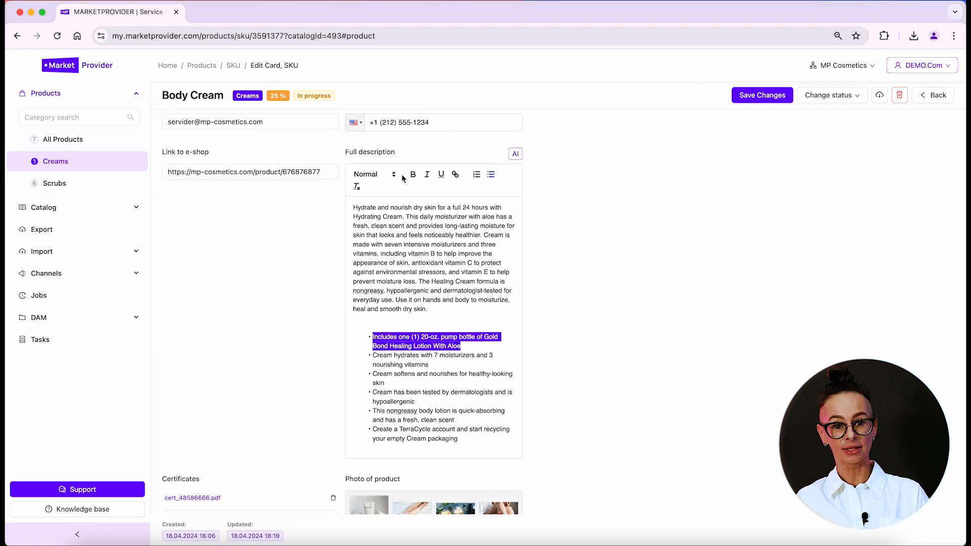
pyautogui.click(413, 174)
pyautogui.rightClick(448, 350)
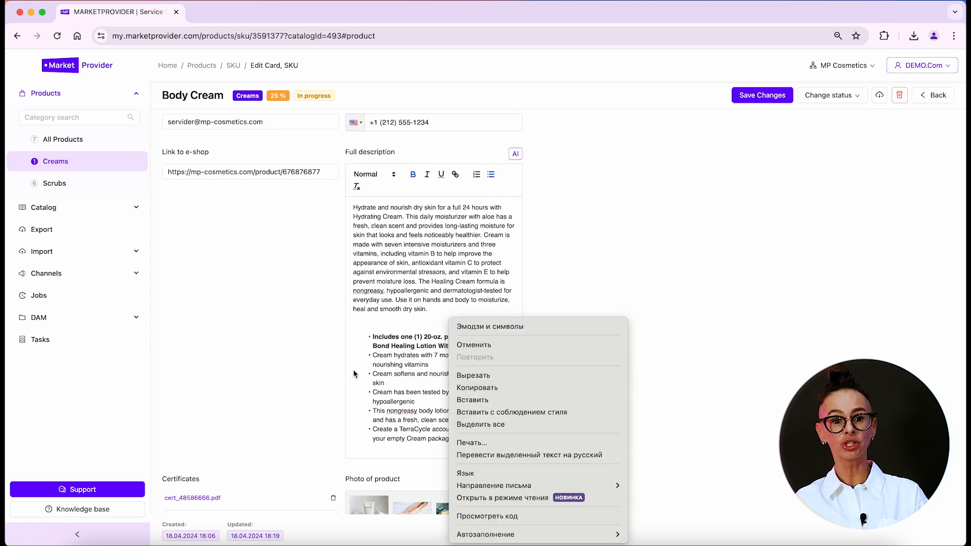
pyautogui.click(381, 373)
pyautogui.scroll(3, 386, 306)
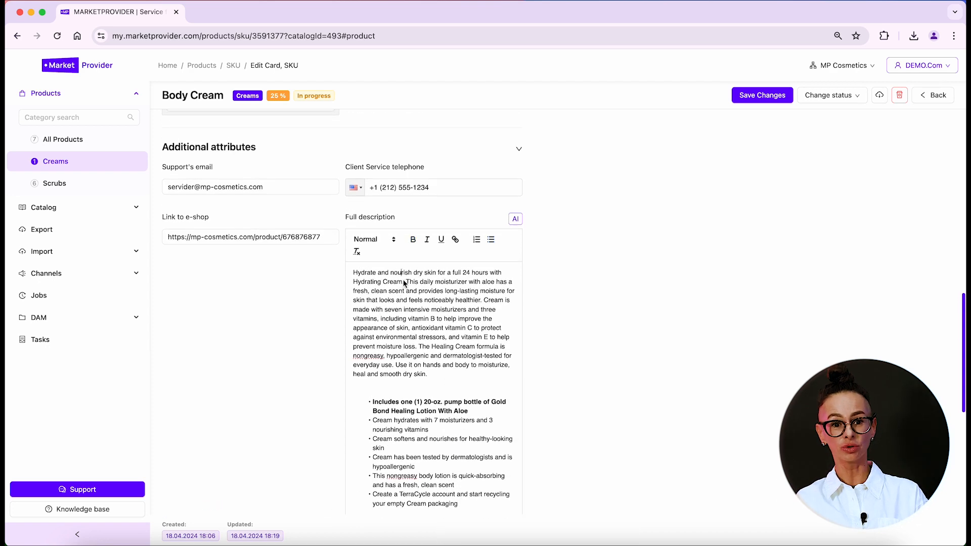
pyautogui.moveTo(404, 284); pyautogui.dragTo(353, 281)
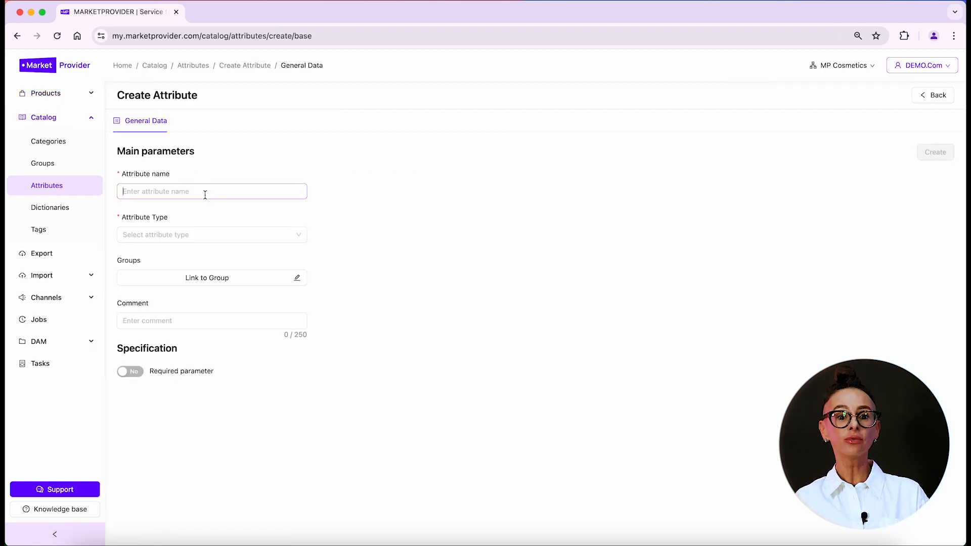
# Save the Link-type 'Link to e-shop' attribute and paste the shop URL into Body Cream's field
pyautogui.write('nk to e-shop')
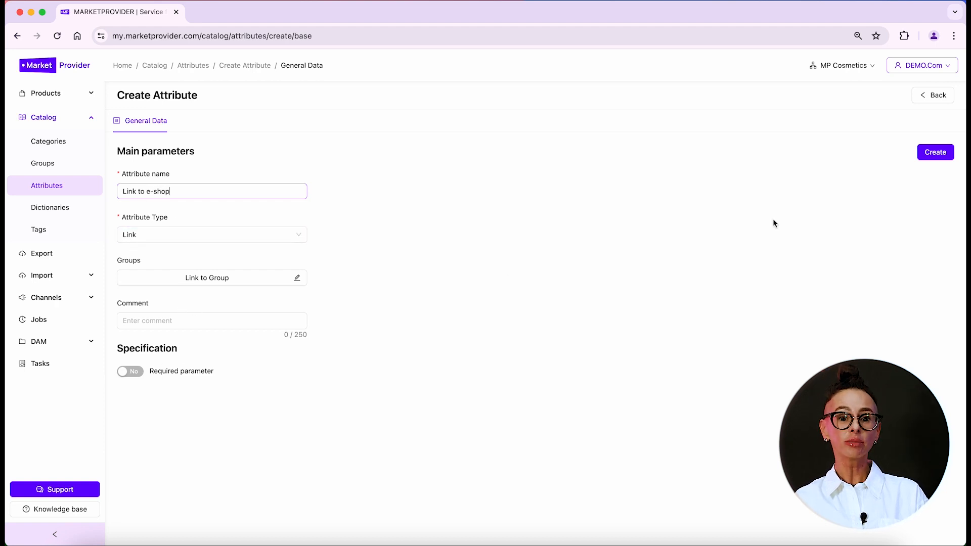
pyautogui.click(935, 151)
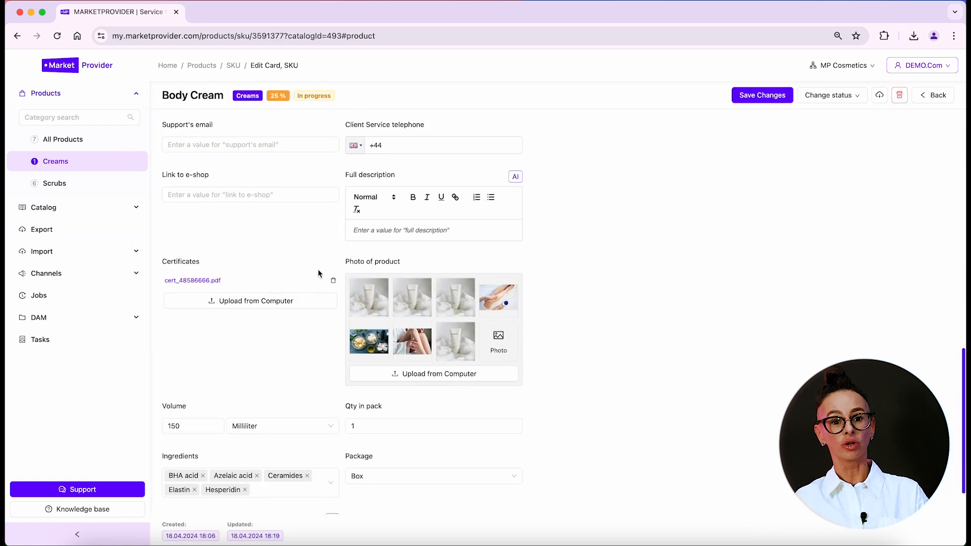
pyautogui.scroll(2, 318, 273)
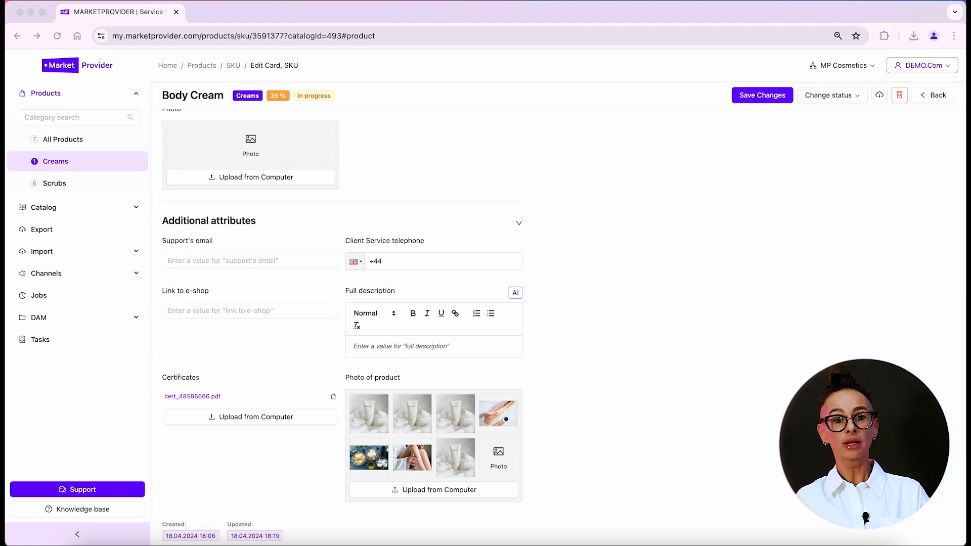
pyautogui.click(210, 310)
pyautogui.press('super+v')
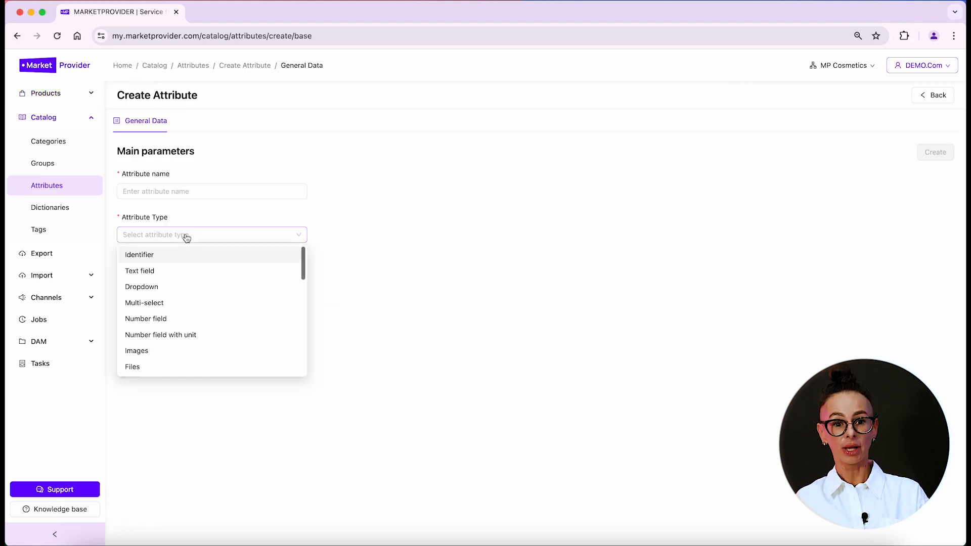
pyautogui.scroll(-3, 188, 298)
# Start a new Email-type attribute, naming it 'Support's...'
pyautogui.click(152, 351)
pyautogui.click(127, 191)
pyautogui.write('Su')
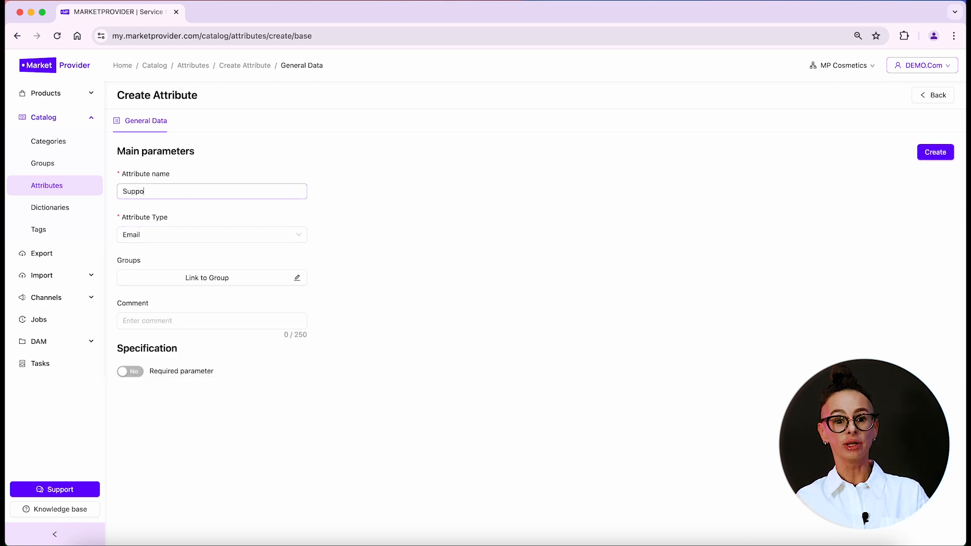
pyautogui.write("pport's")
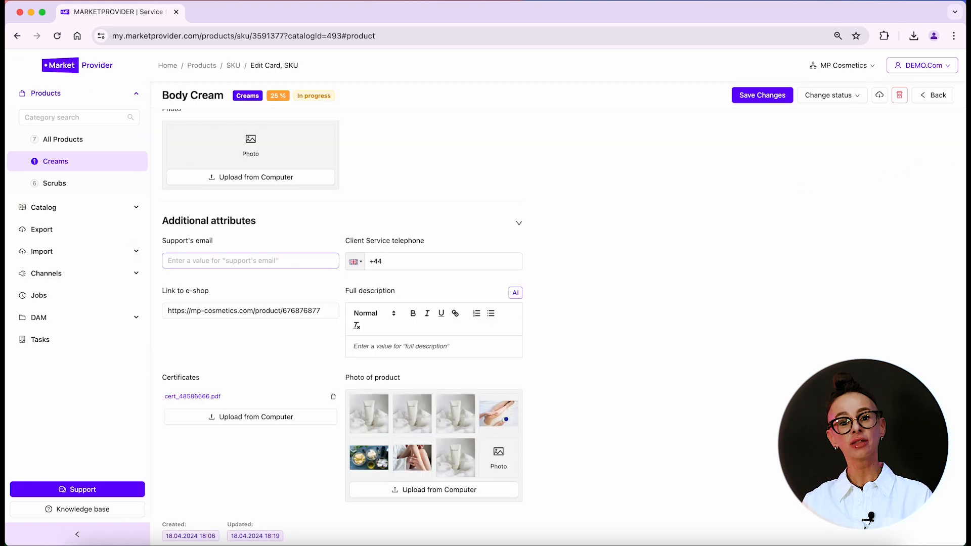
# Enter the support e-mail address on Body Cream and name a new attribute 'Client Service telephone'
pyautogui.click(199, 262)
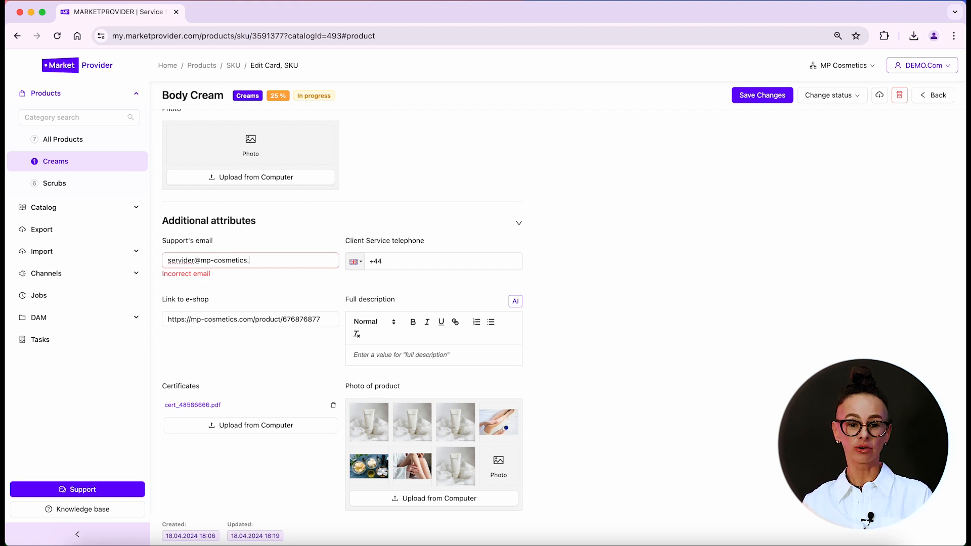
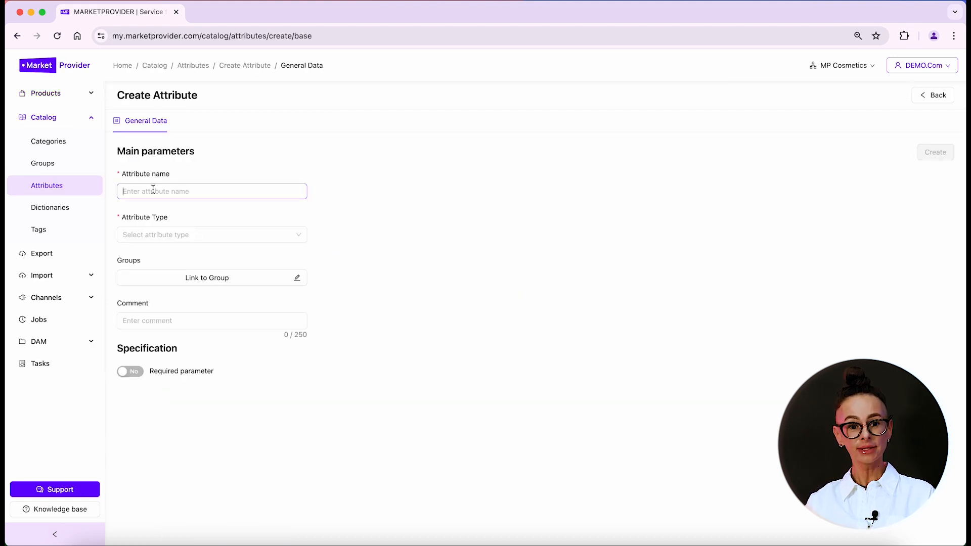
pyautogui.write('Client S')
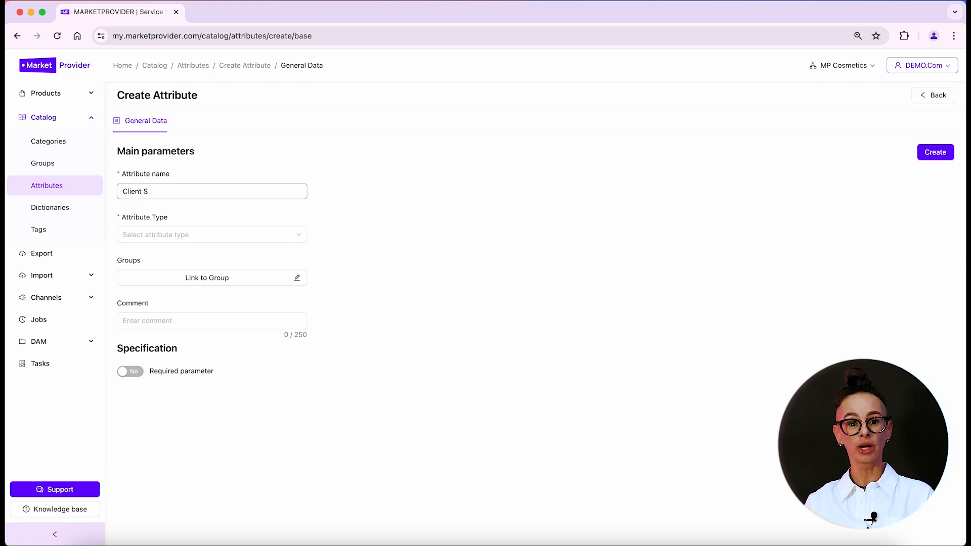
pyautogui.write('ervice telephone')
# Create Client Service telephone as a Phone-type attribute
pyautogui.click(145, 237)
pyautogui.scroll(-5, 167, 313)
pyautogui.click(167, 366)
pyautogui.click(130, 388)
pyautogui.click(935, 152)
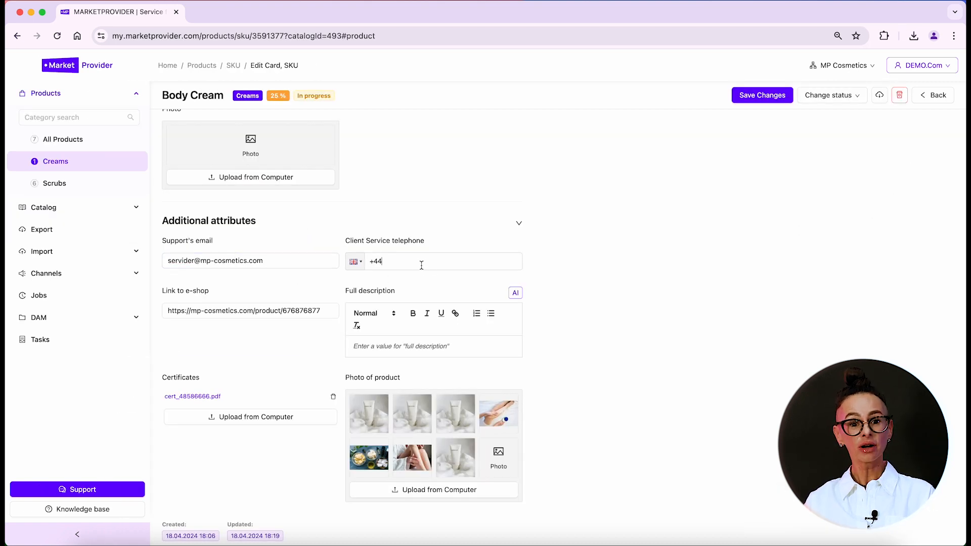
# Enter a valid United States phone number in Body Cream's Client Service telephone field
pyautogui.click(355, 262)
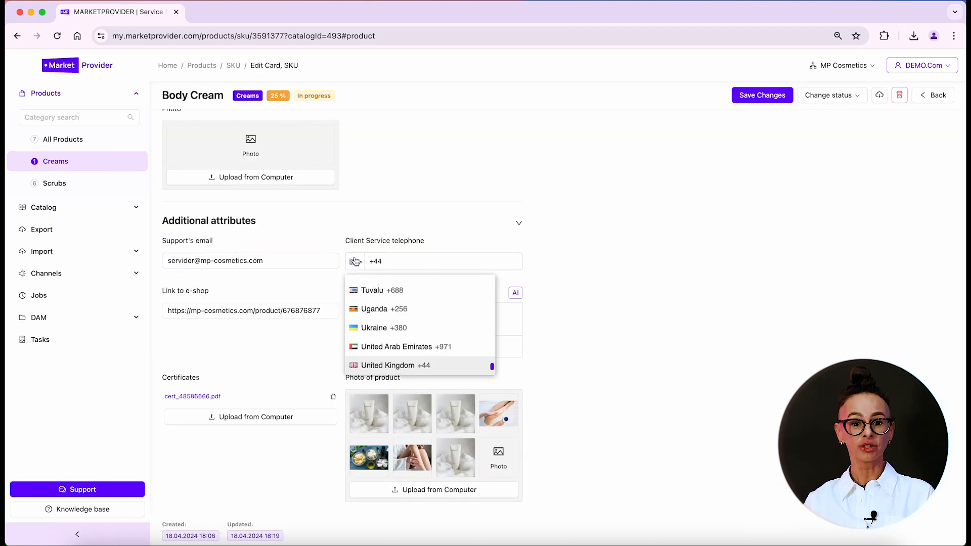
pyautogui.scroll(-3, 378, 307)
pyautogui.scroll(2, 372, 303)
pyautogui.click(374, 291)
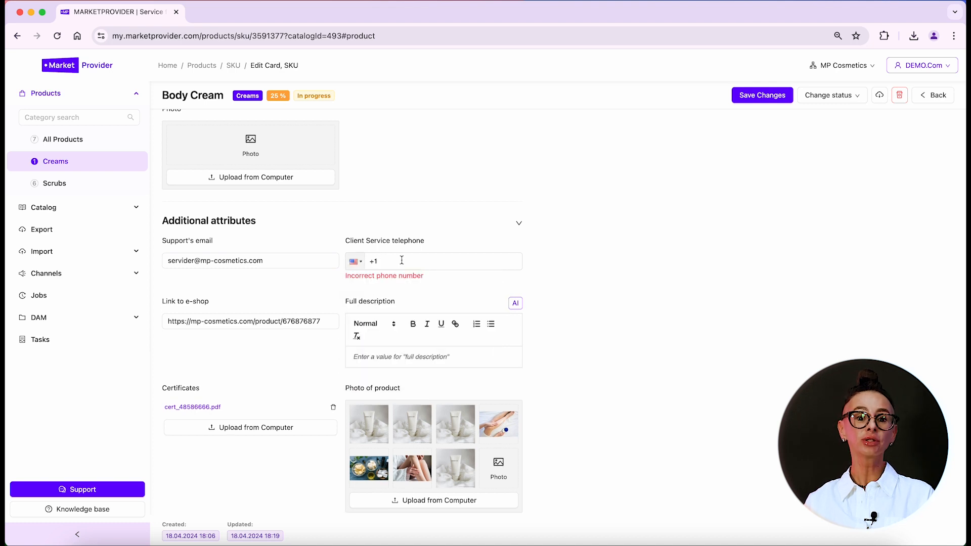
pyautogui.write('75557712')
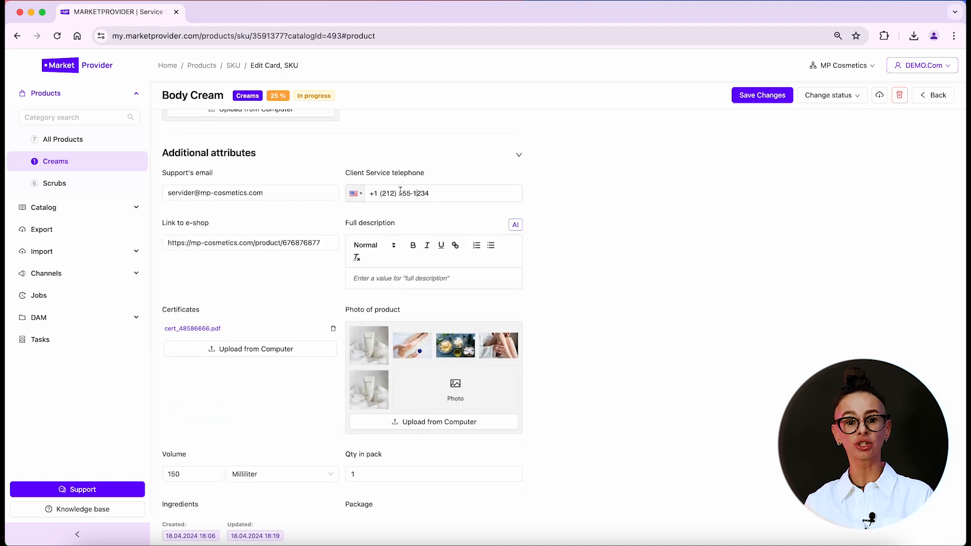
pyautogui.doubleClick(434, 194)
pyautogui.scroll(-1, 434, 193)
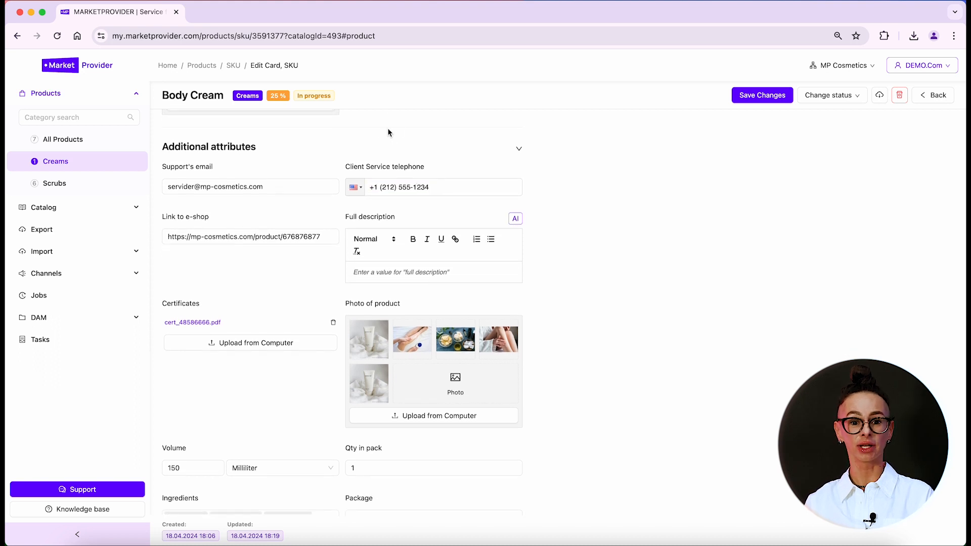
pyautogui.scroll(-1, 395, 145)
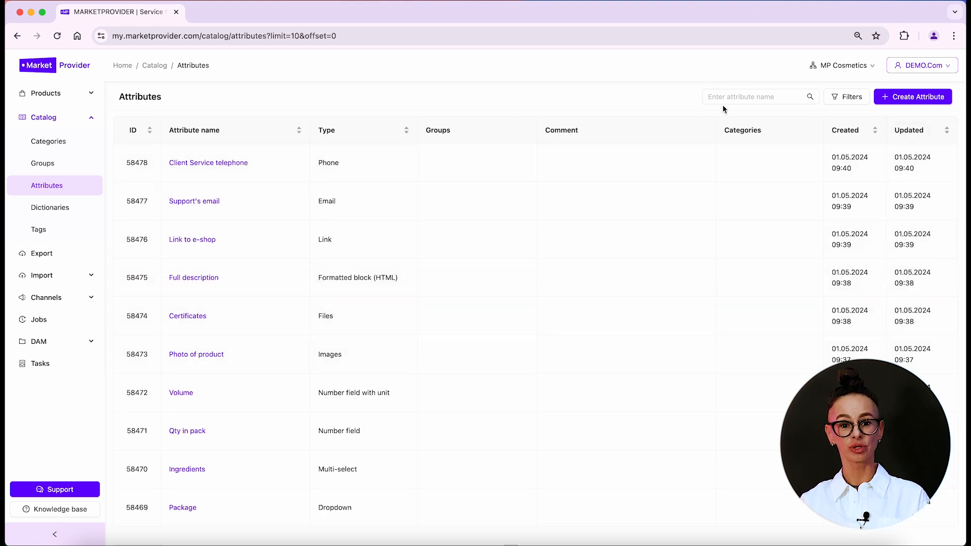
# Check the attribute type filters and search attributes for 'Phot', then clear the search
pyautogui.click(846, 96)
pyautogui.click(869, 114)
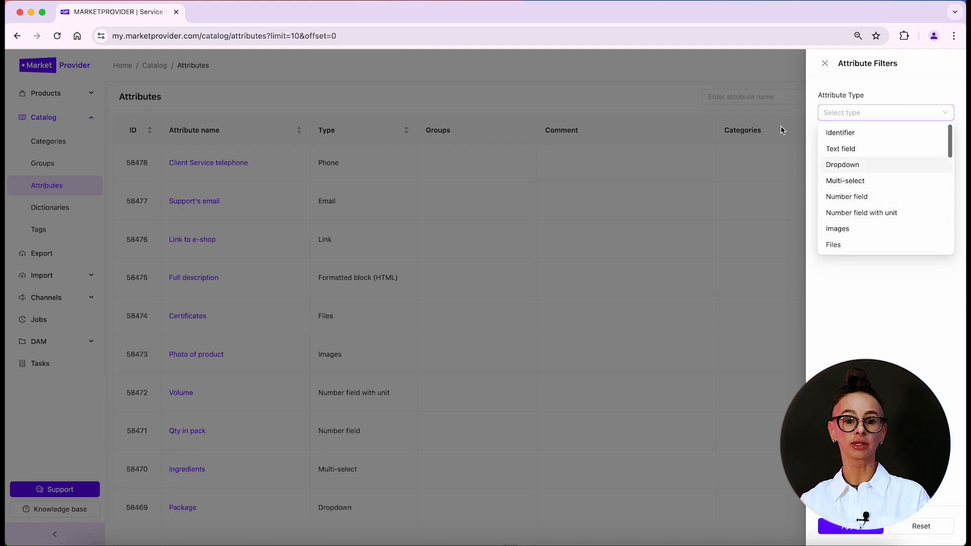
pyautogui.click(752, 95)
pyautogui.click(752, 96)
pyautogui.write('Photo')
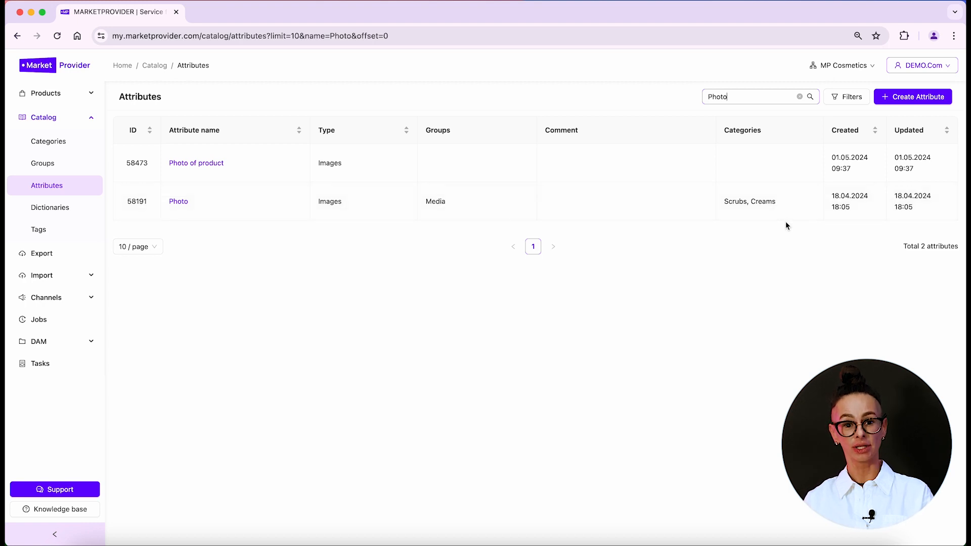
pyautogui.click(800, 97)
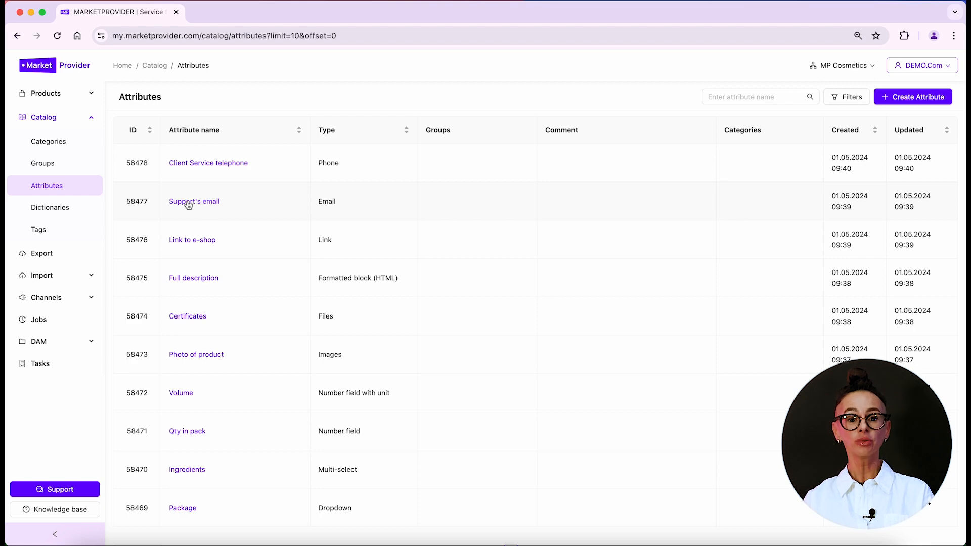
pyautogui.click(188, 202)
pyautogui.click(872, 94)
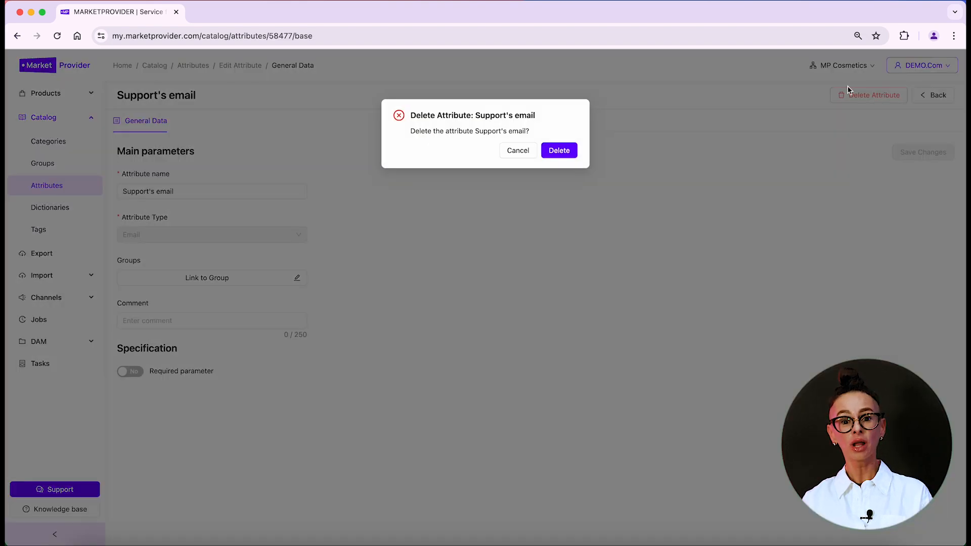
pyautogui.click(558, 151)
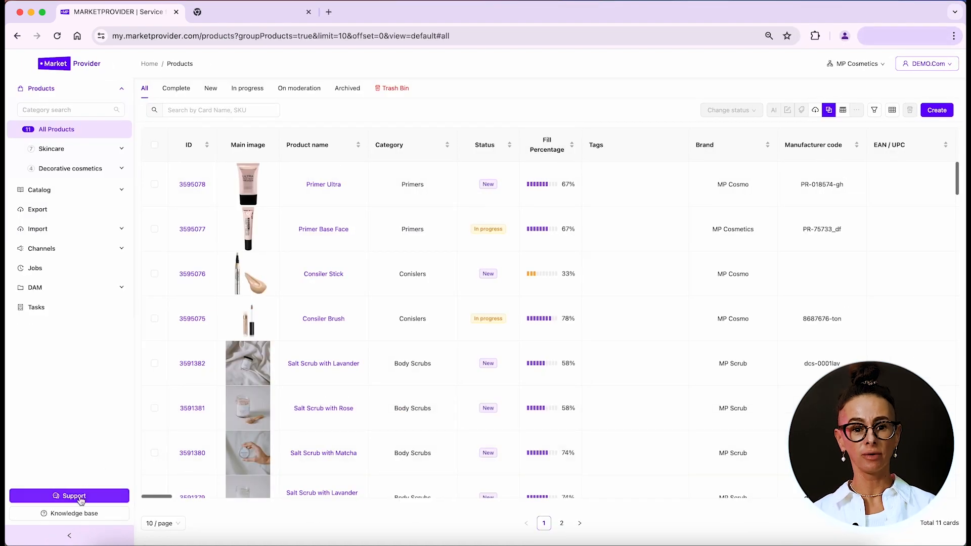
# Search the Knowledge Base for 'Cata' and open the Catalogs help article
pyautogui.click(81, 498)
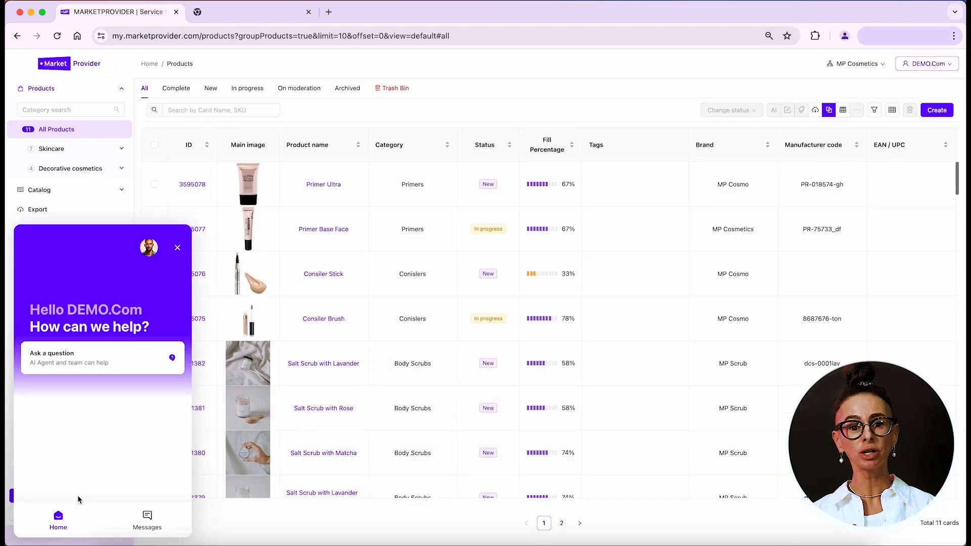
pyautogui.click(177, 247)
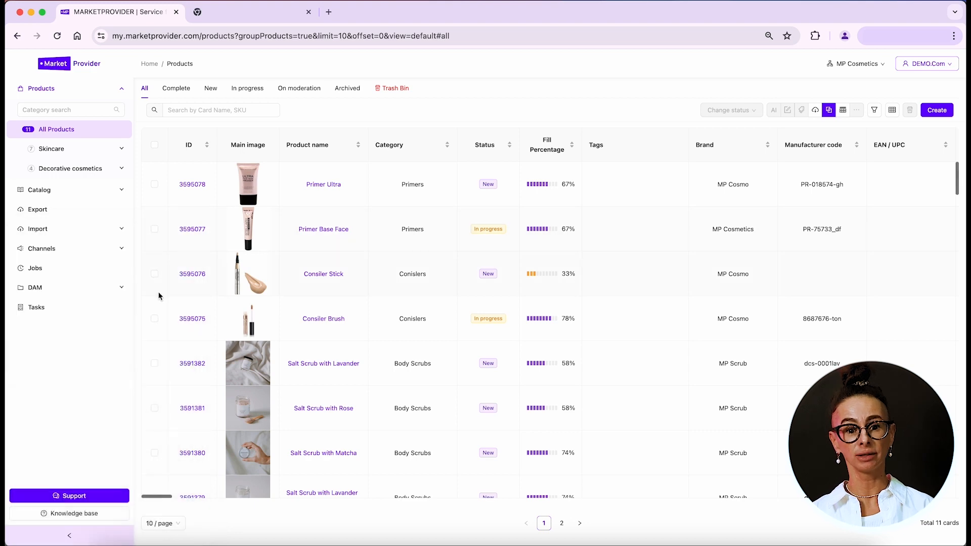
pyautogui.click(83, 514)
pyautogui.scroll(-5, 300, 315)
pyautogui.scroll(-10, 223, 334)
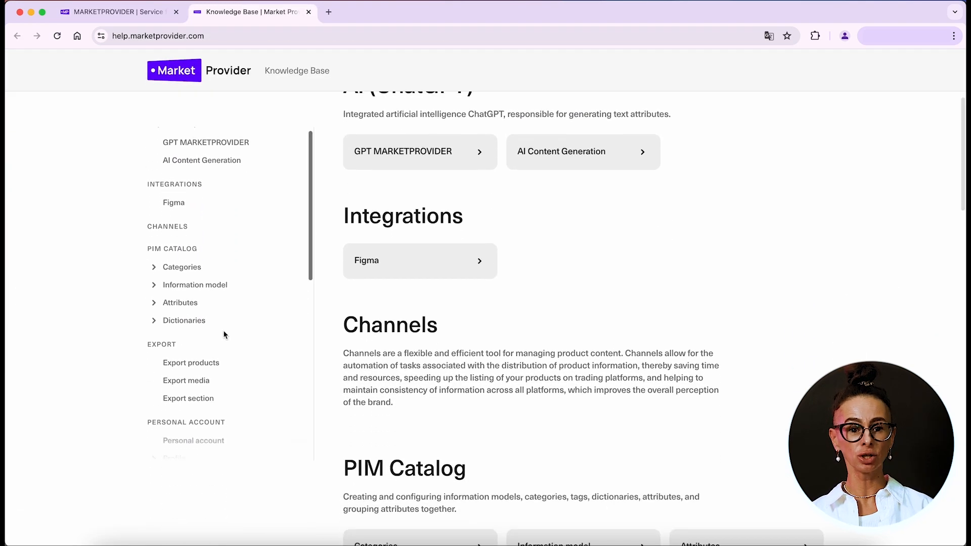
pyautogui.scroll(5, 401, 188)
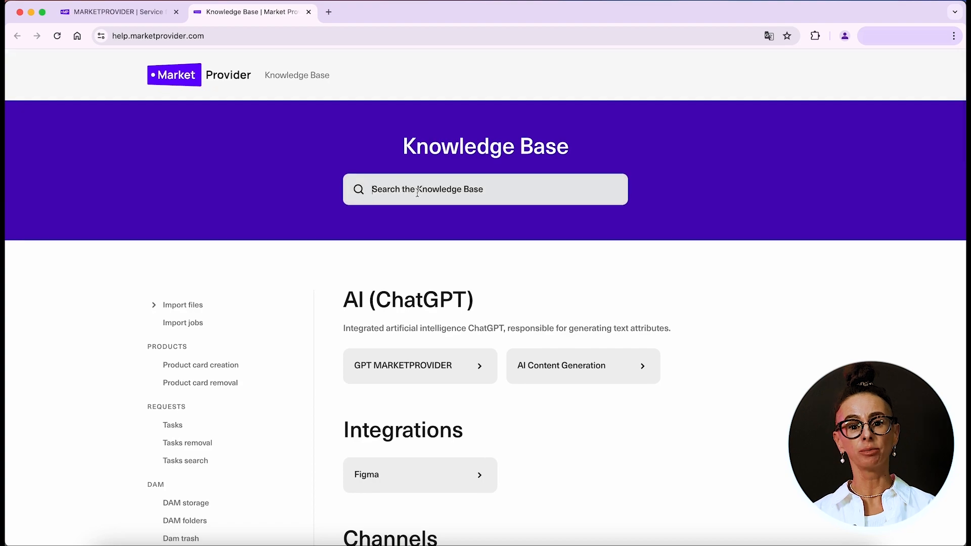
pyautogui.write('Cata')
pyautogui.click(401, 248)
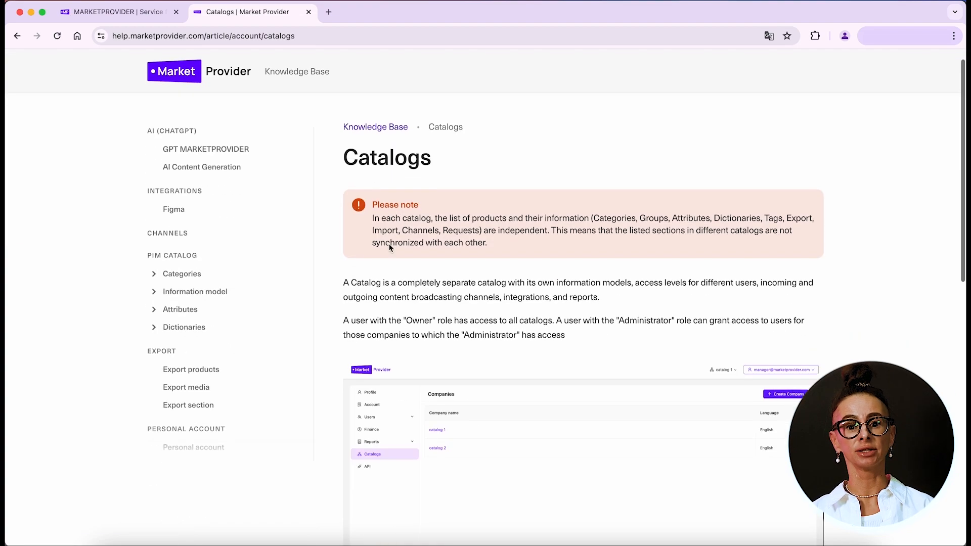
pyautogui.scroll(-15, 390, 248)
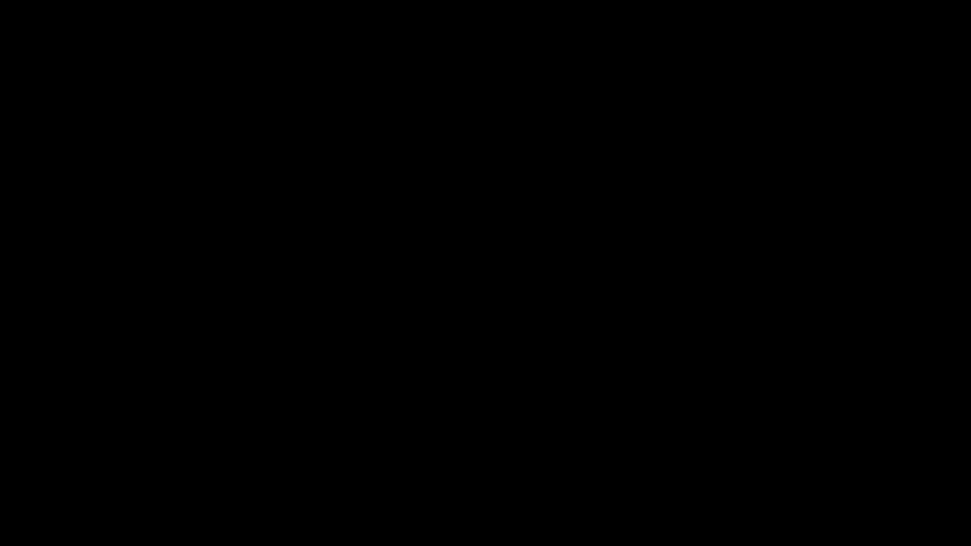